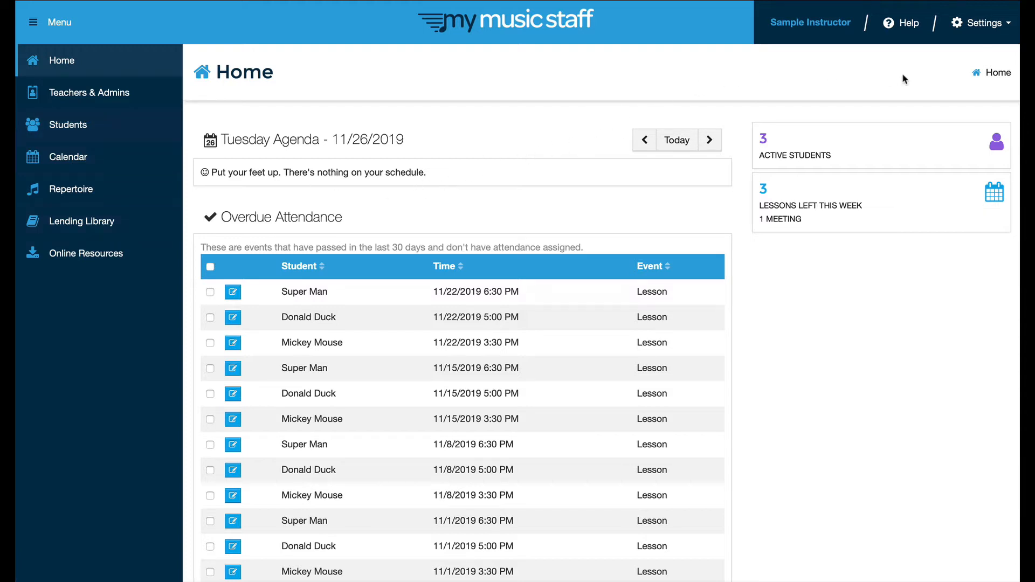
- Open the Settings dropdown at the top right of the Home dashboard
left_click(983, 26)
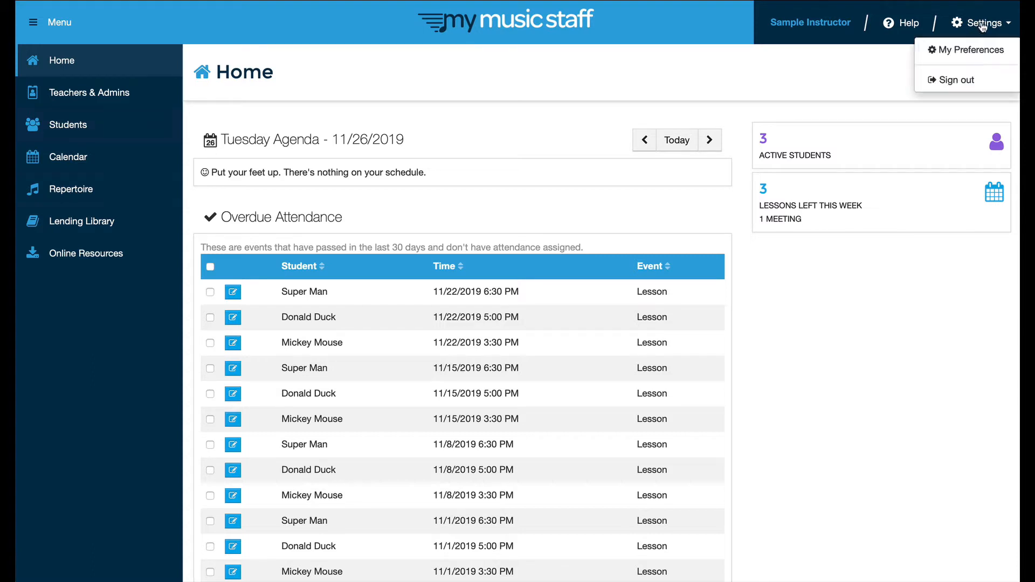
- Open My Preferences and review the Email Notifications and Attendance Notes sections further down
left_click(963, 54)
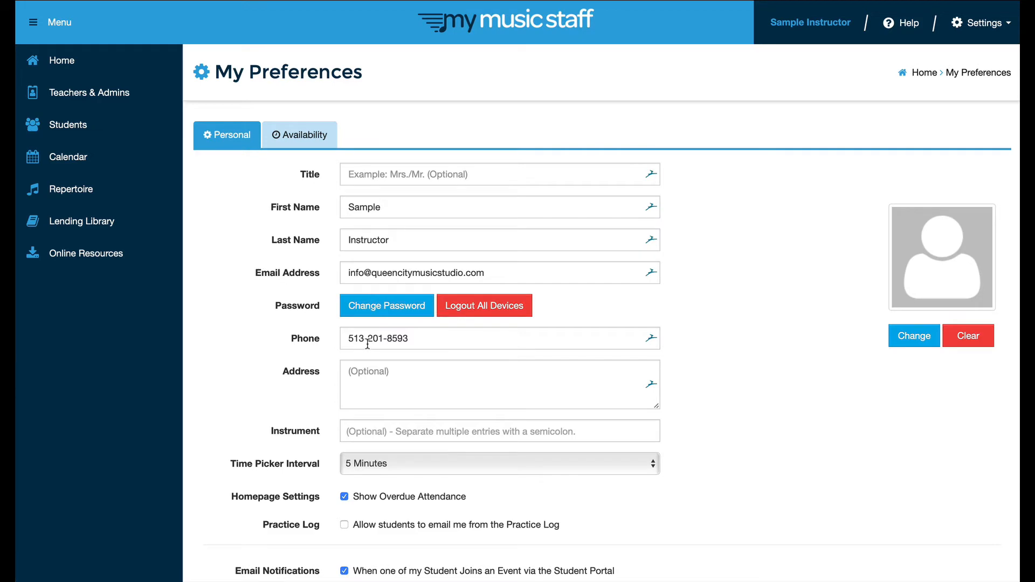
scroll(367, 344, "down", 5)
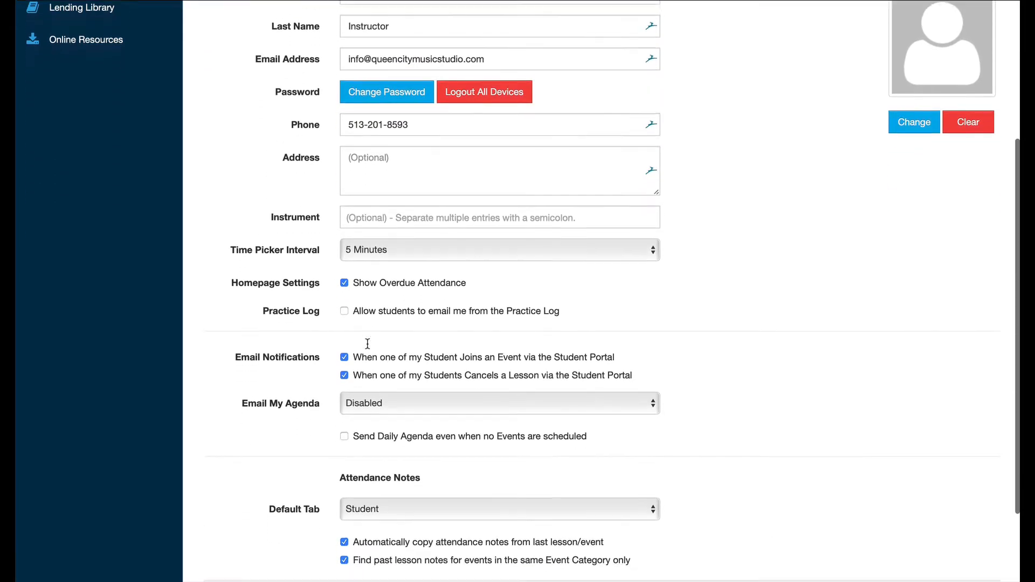
scroll(369, 346, "down", 3)
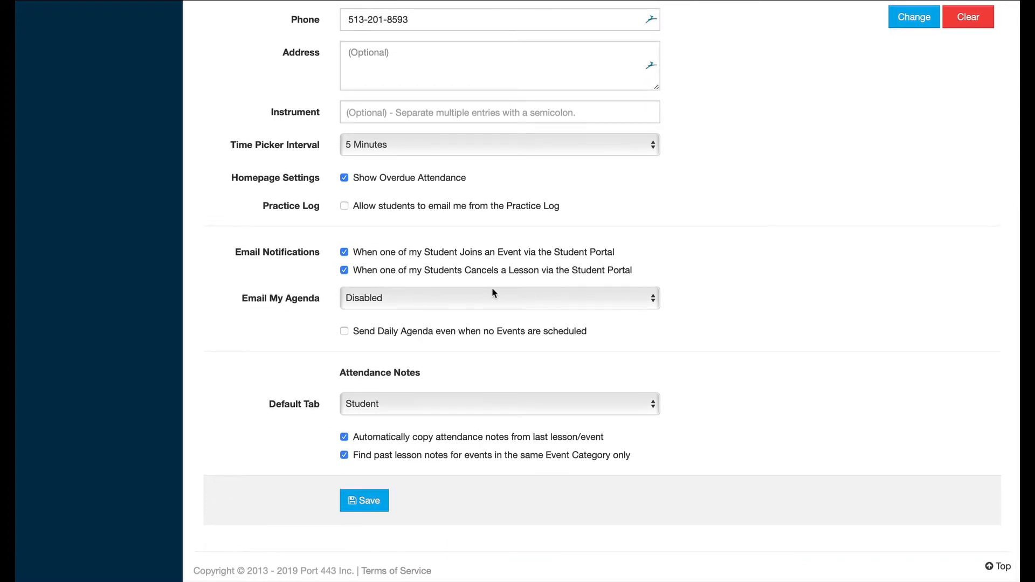
left_click(652, 302)
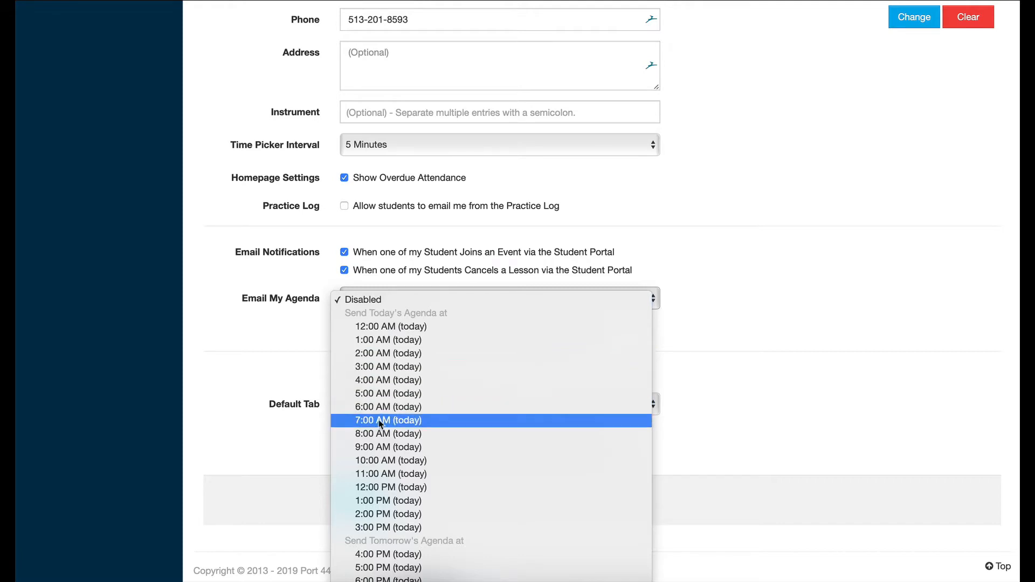
scroll(383, 425, "down", 2)
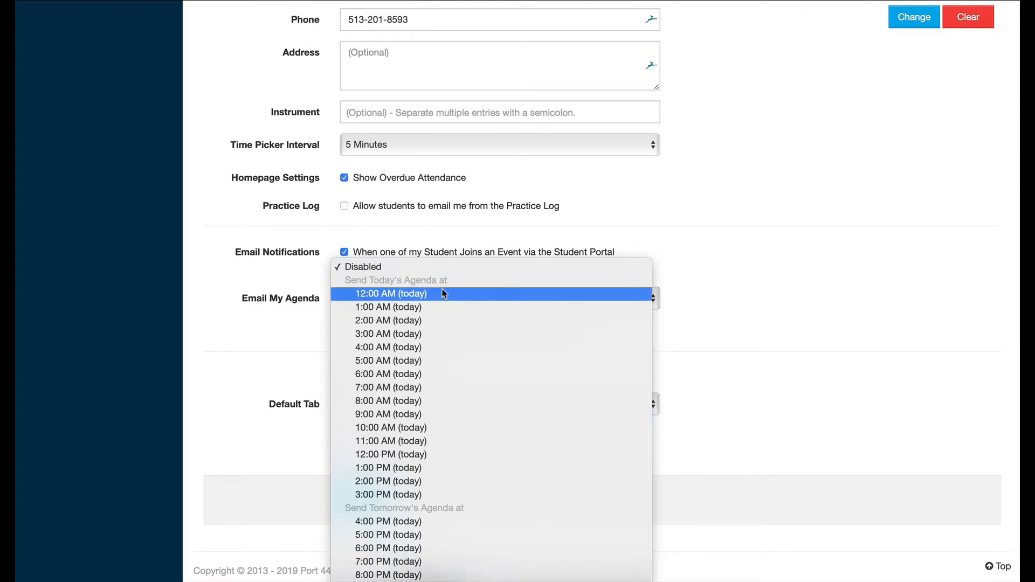
left_click(391, 233)
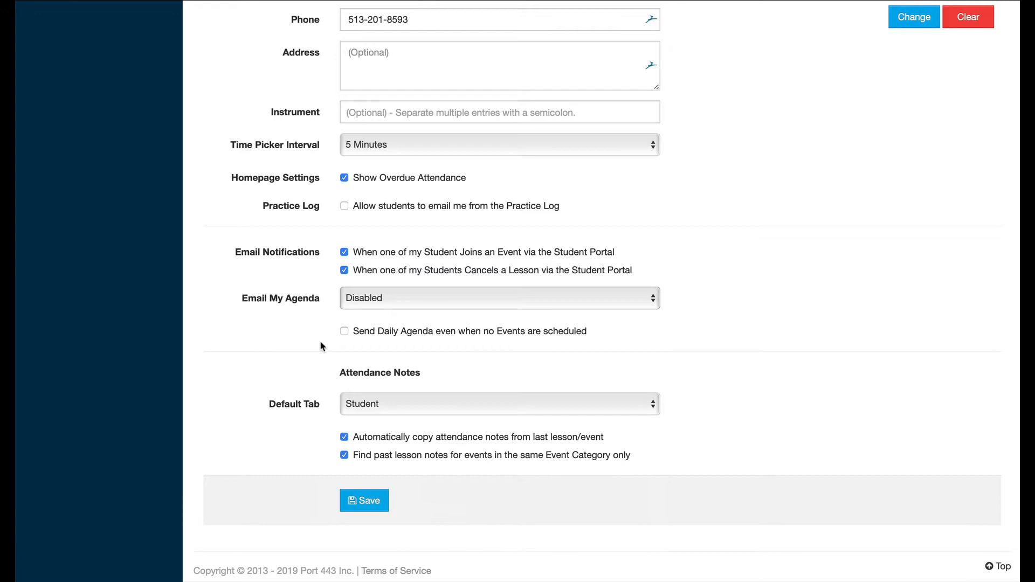
scroll(319, 345, "down", 2)
scroll(604, 274, "up", 6)
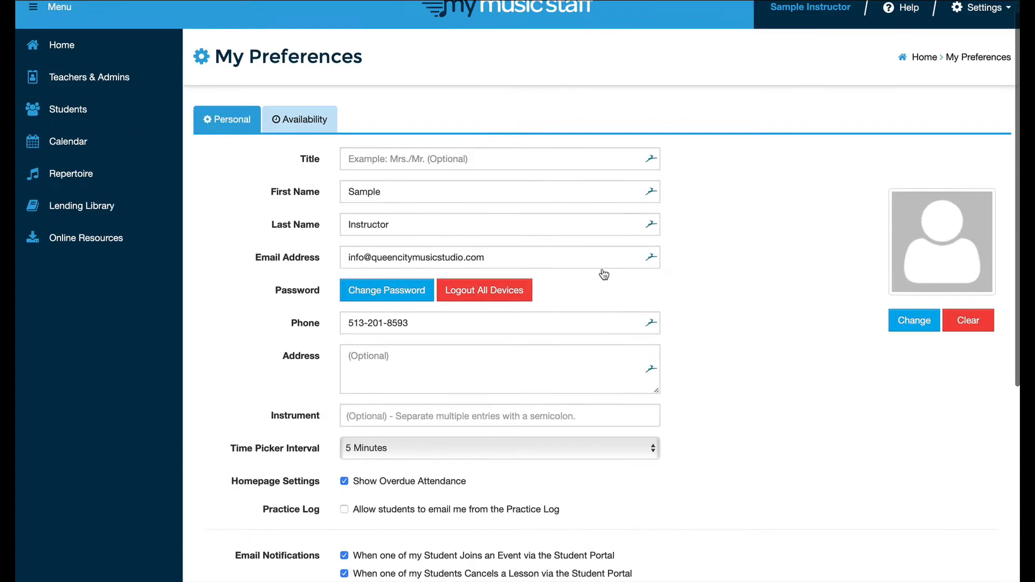
- Show the Availability tab, listing four availability entries including Monday 2:00–5:30 PM
left_click(291, 145)
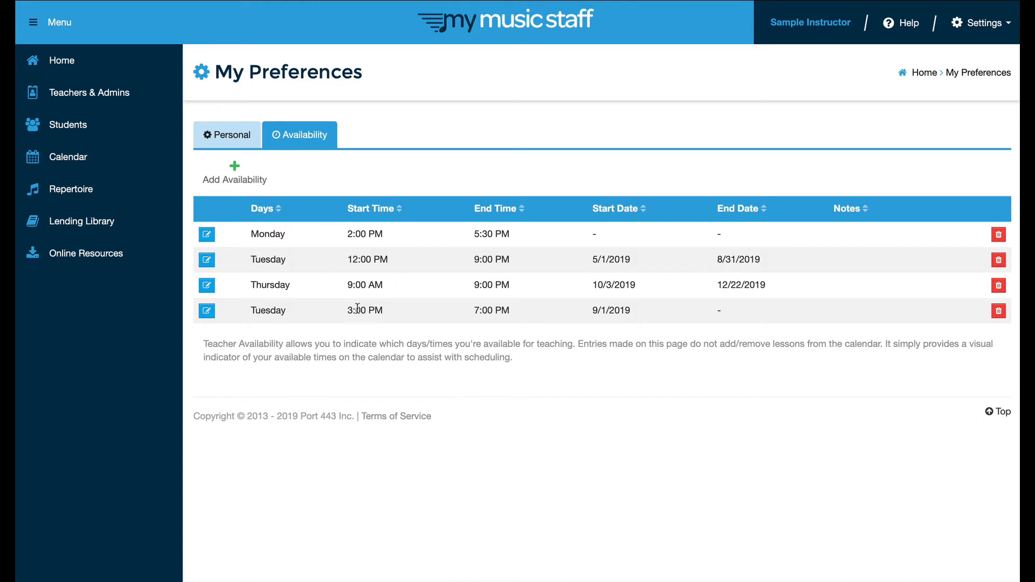
left_click(234, 176)
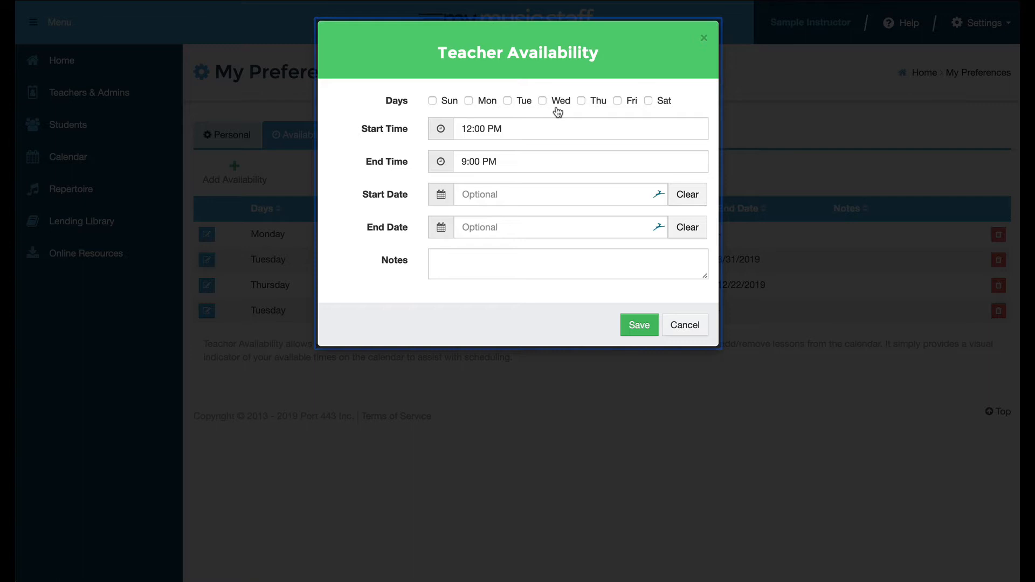
left_click(617, 101)
left_click(473, 133)
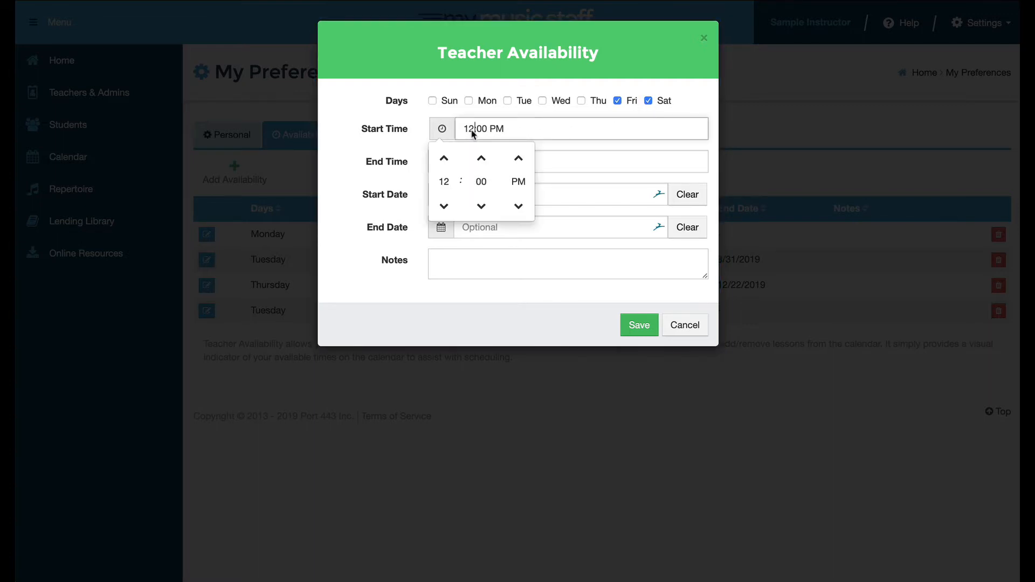
left_click(555, 131)
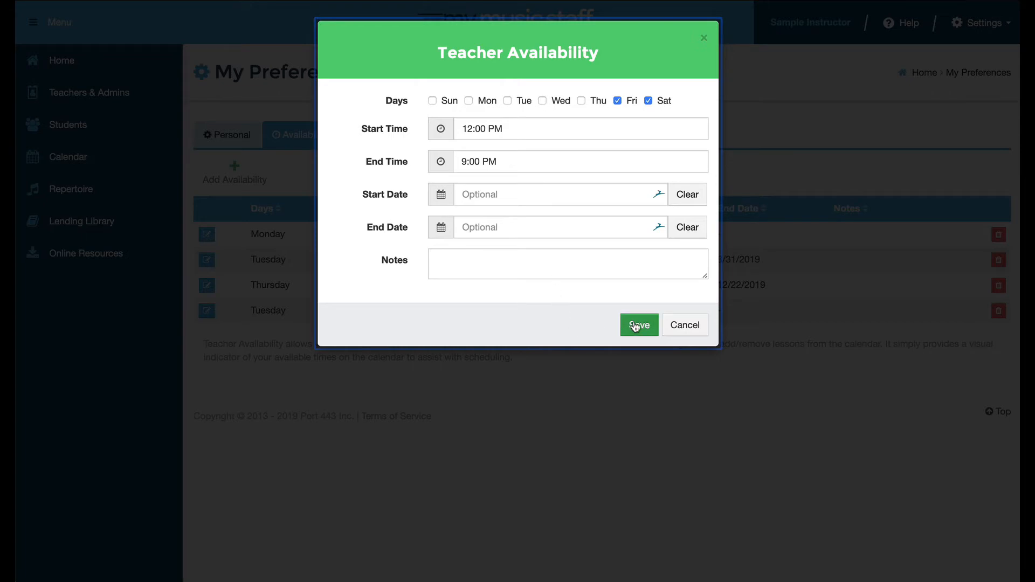
left_click(684, 326)
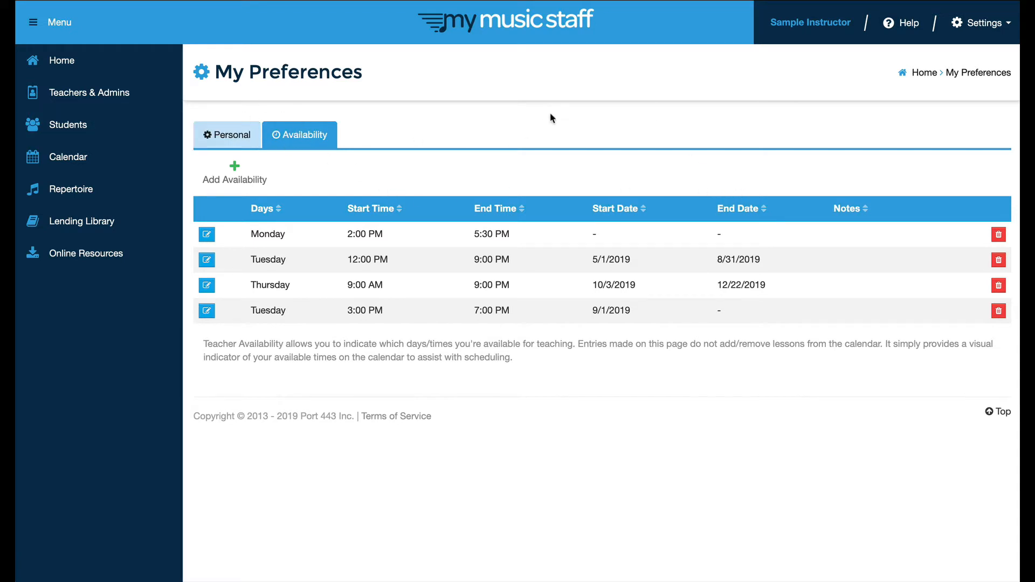
- Go to the Students page listing the 3 active students
left_click(982, 28)
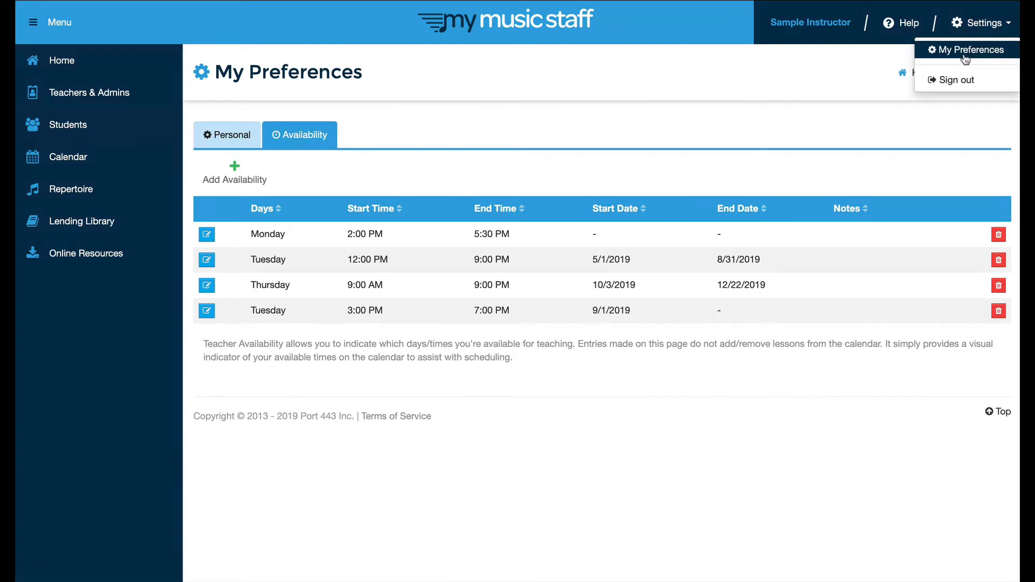
left_click(710, 88)
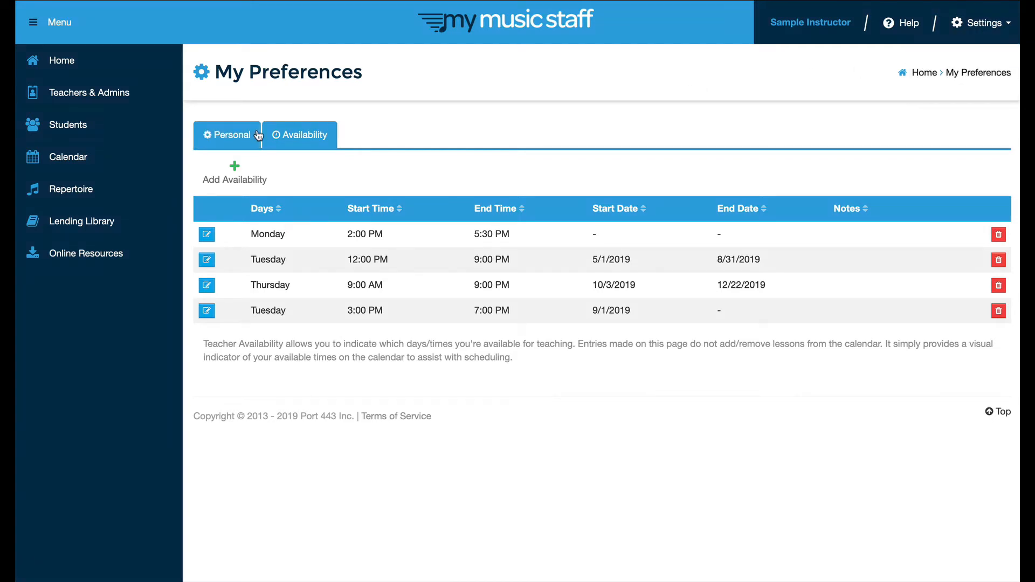
left_click(69, 129)
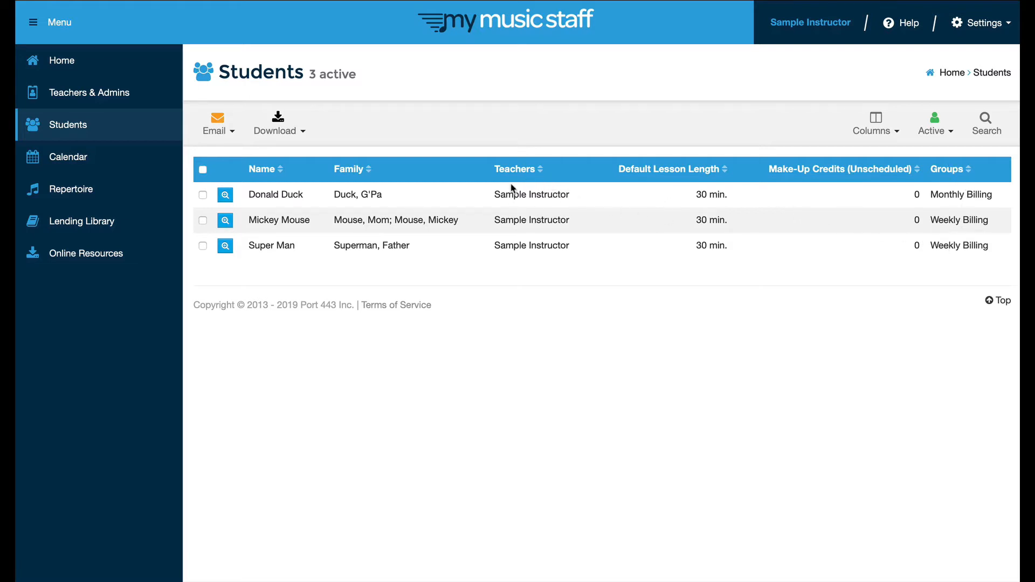
- Toggle the Family column off and back on, then open the Monthly Billing student's details
left_click(896, 137)
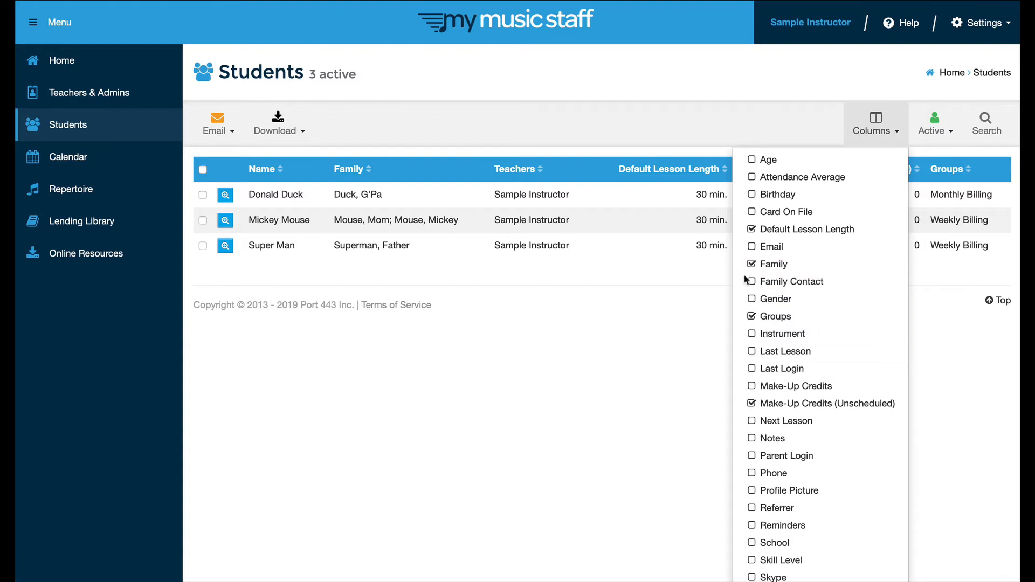
left_click(781, 268)
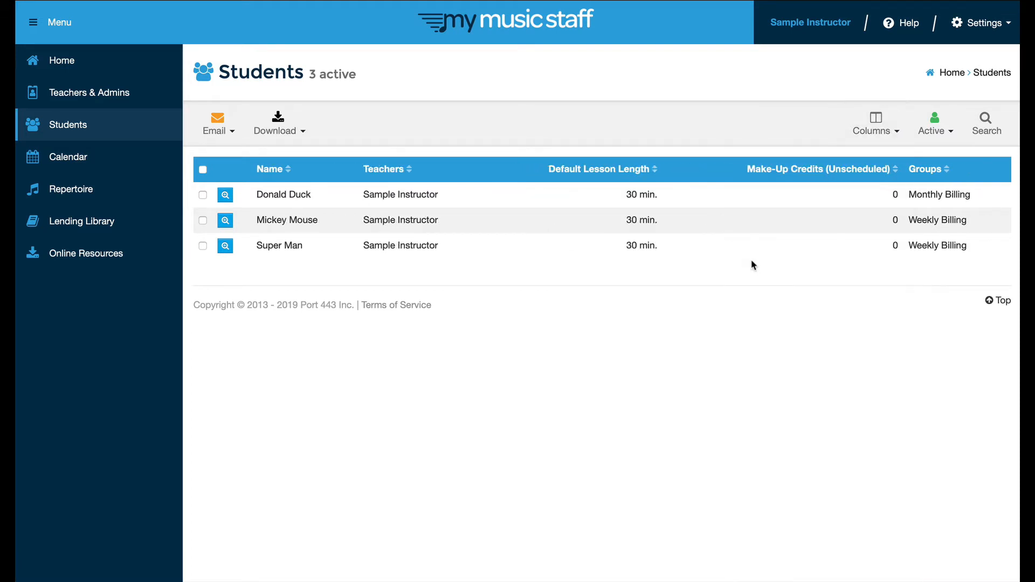
left_click(894, 136)
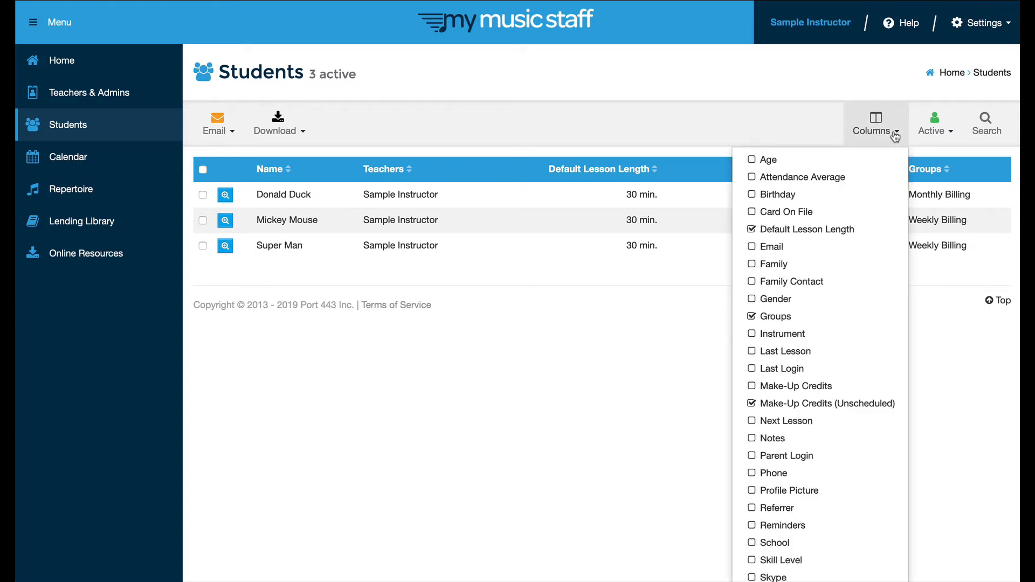
left_click(782, 265)
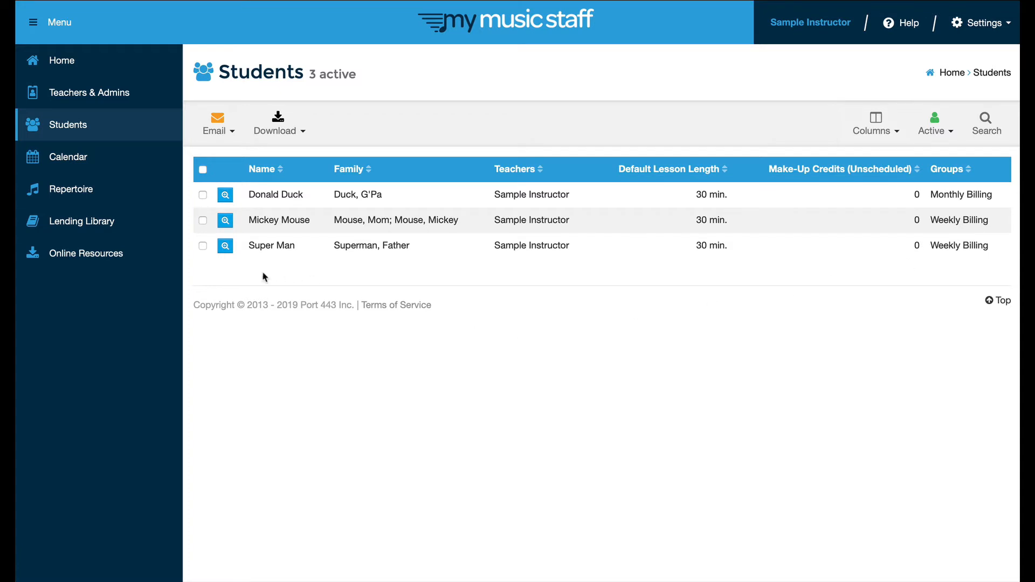
left_click(227, 197)
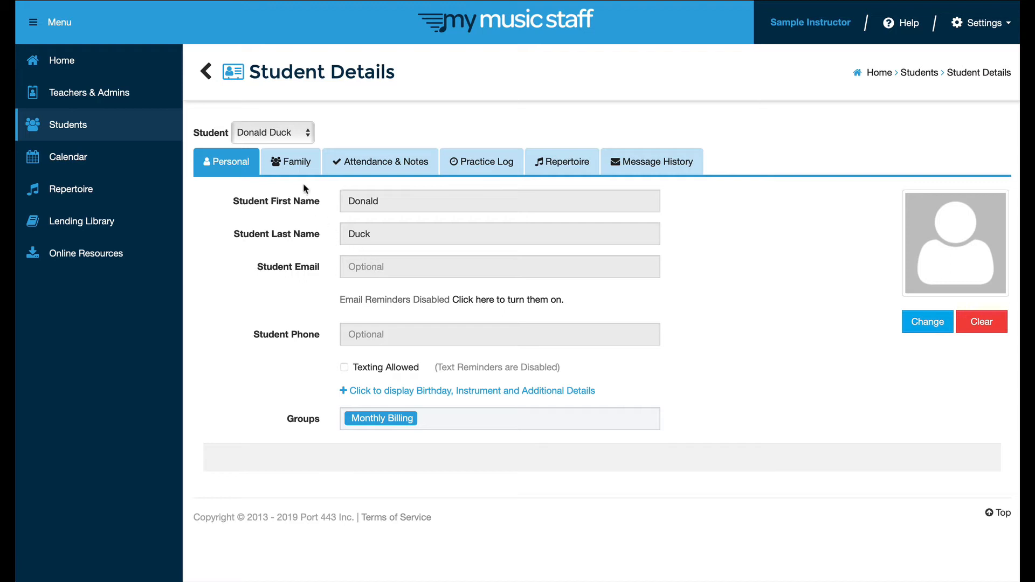
- Show the Family tab with the student's Primary Parent/Contact form
left_click(296, 163)
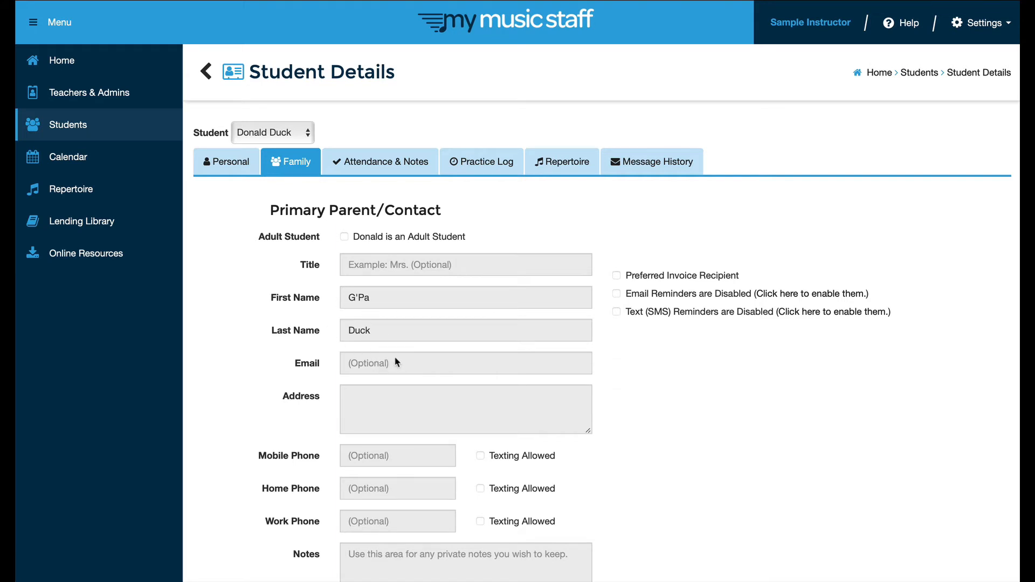
scroll(405, 363, "down", 1)
scroll(404, 362, "down", 1)
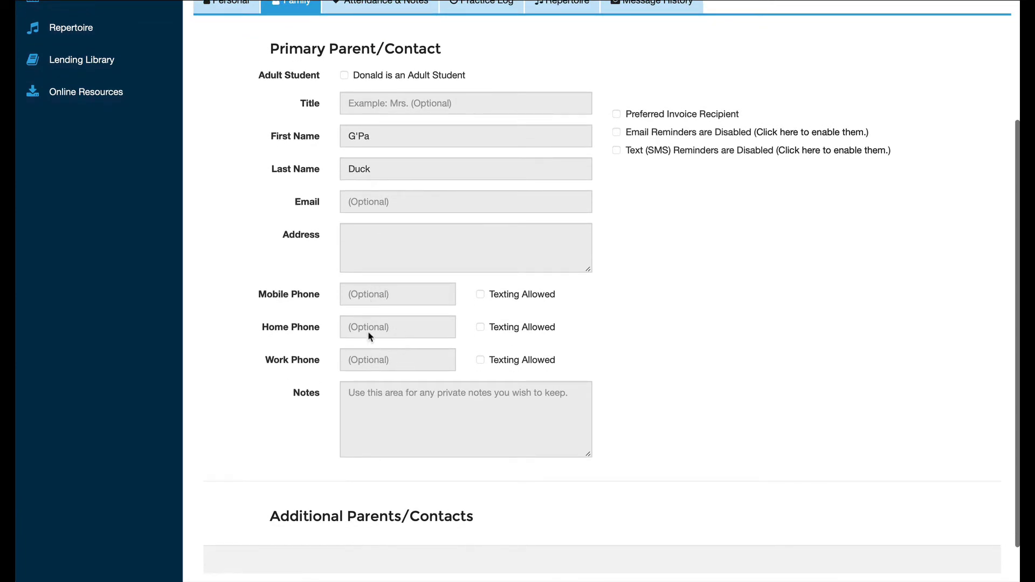
scroll(380, 376, "down", 2)
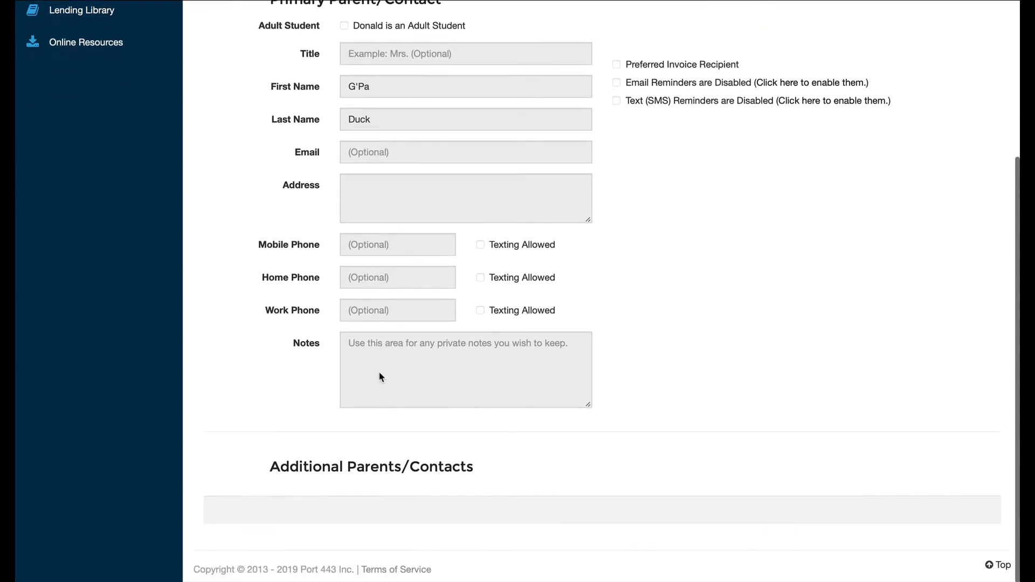
scroll(380, 376, "up", 4)
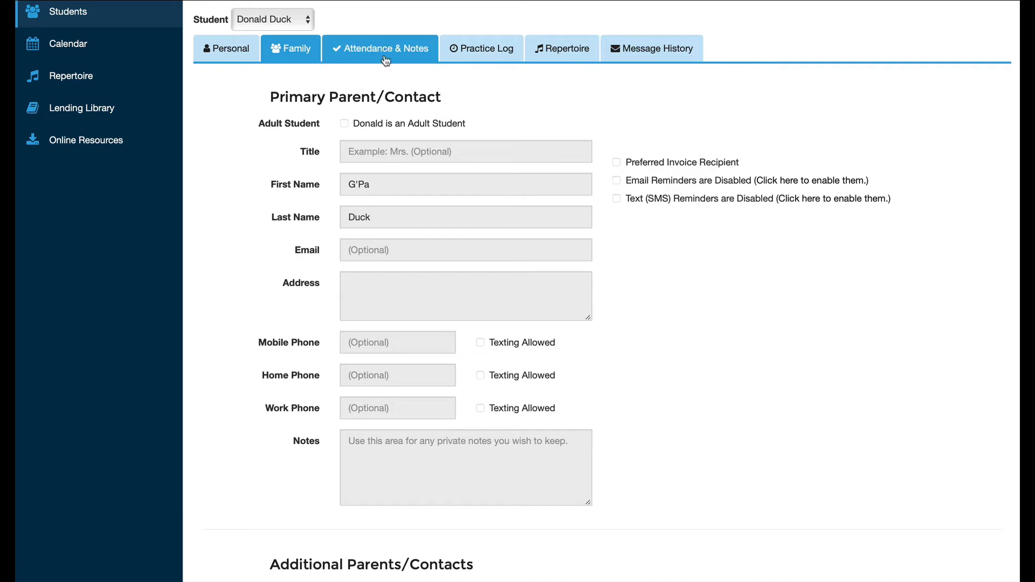
scroll(373, 26, "up", 2)
scroll(374, 26, "up", 1)
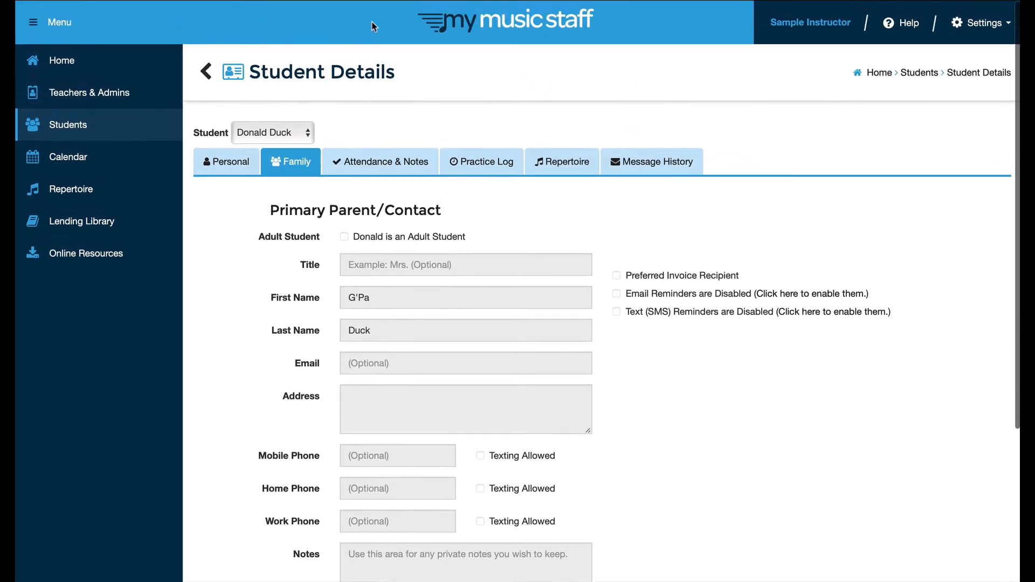
- Show the Attendance & Notes tab and scroll through the Unrecorded weekly lessons and back to the top
left_click(371, 166)
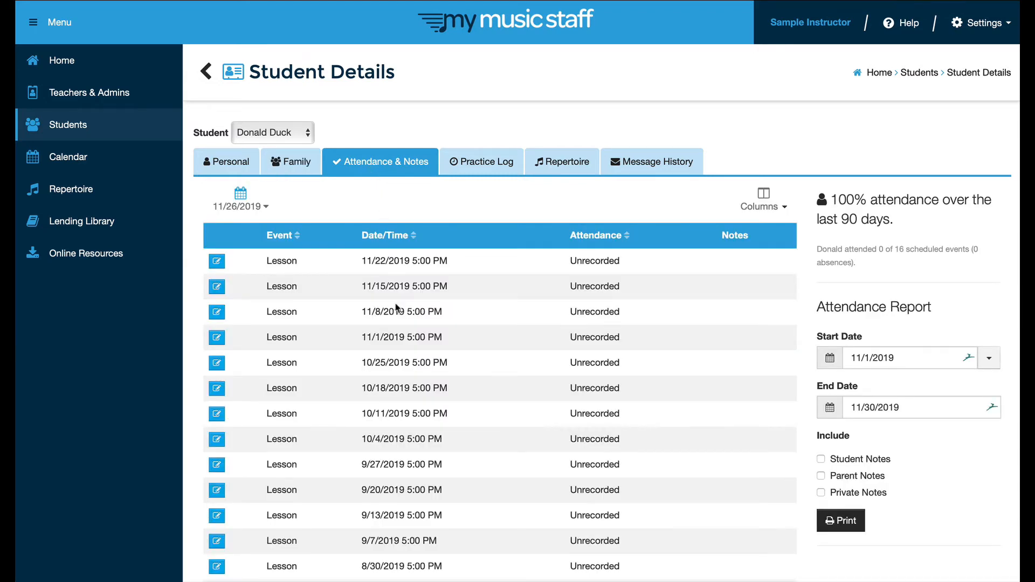
scroll(380, 457, "down", 4)
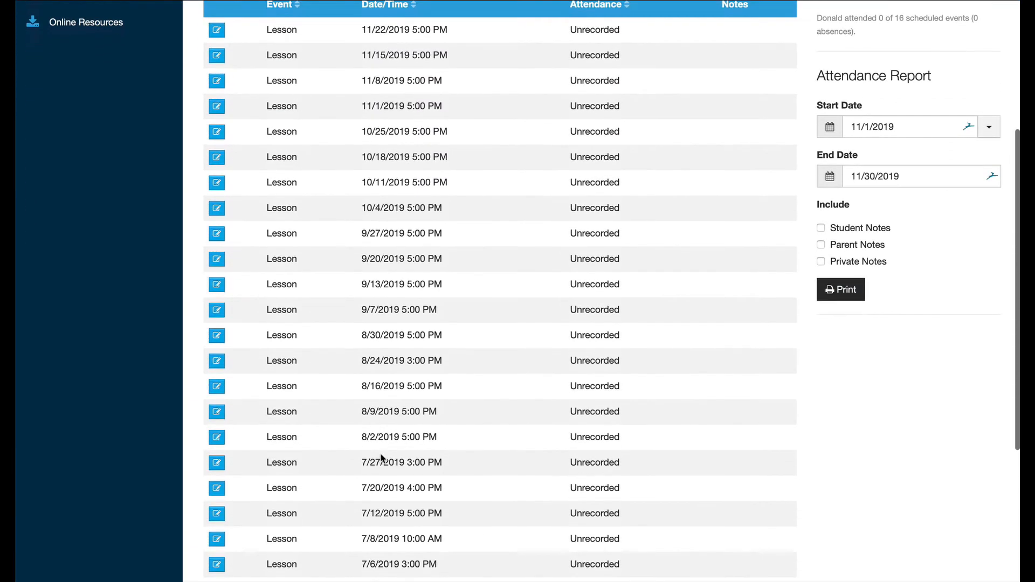
scroll(382, 459, "down", 4)
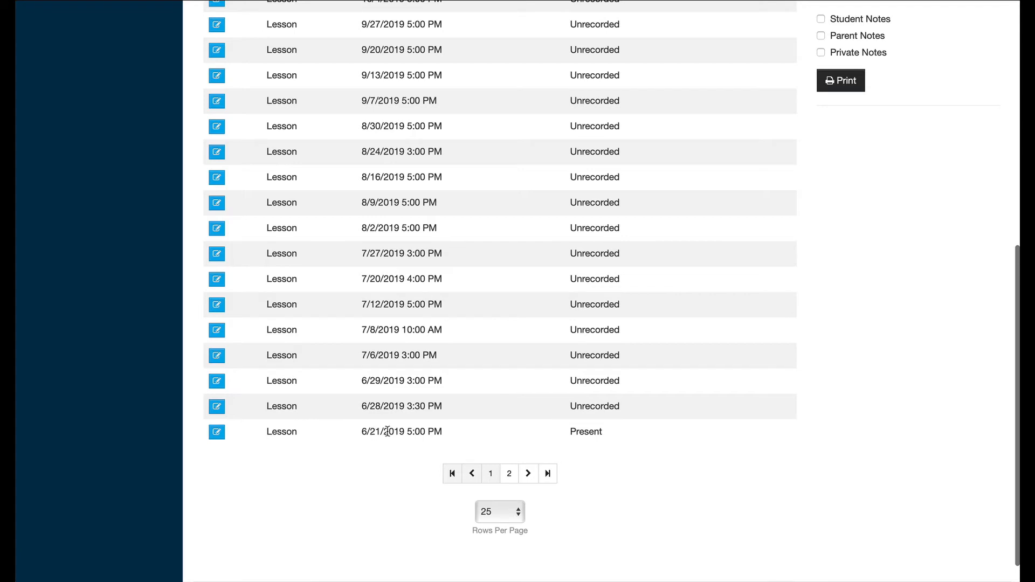
scroll(405, 402, "up", 6)
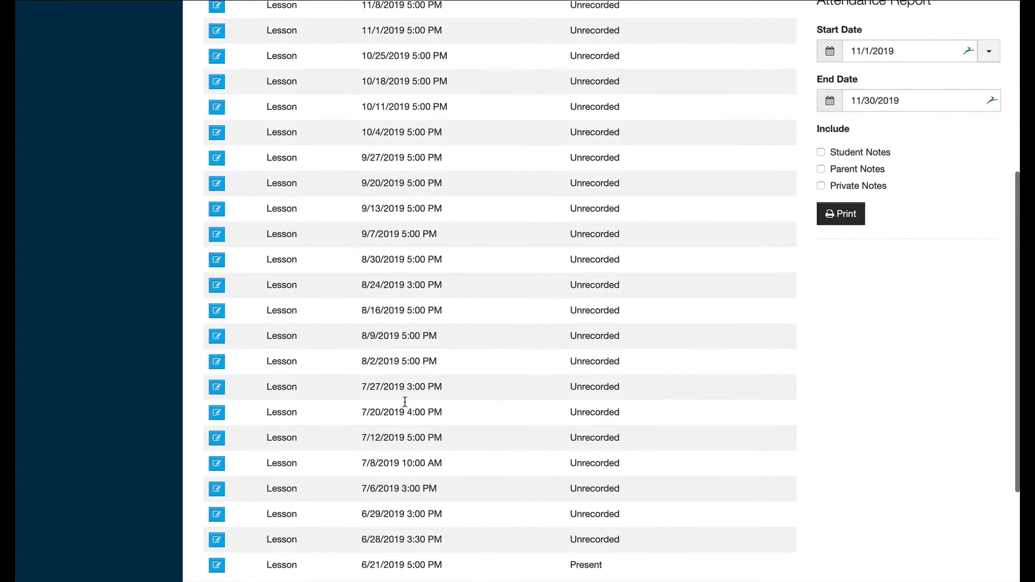
scroll(405, 401, "up", 2)
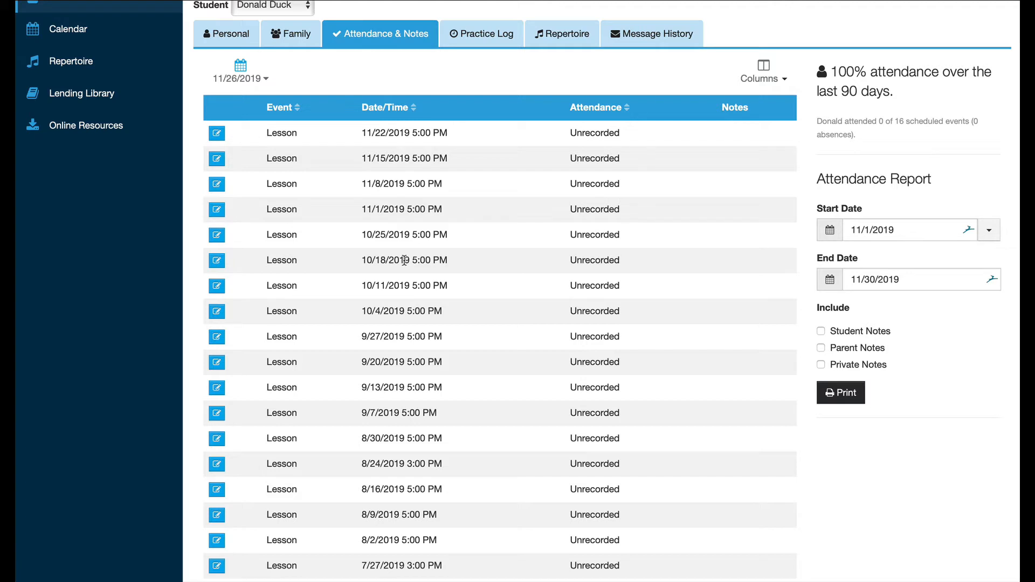
scroll(395, 92, "up", 3)
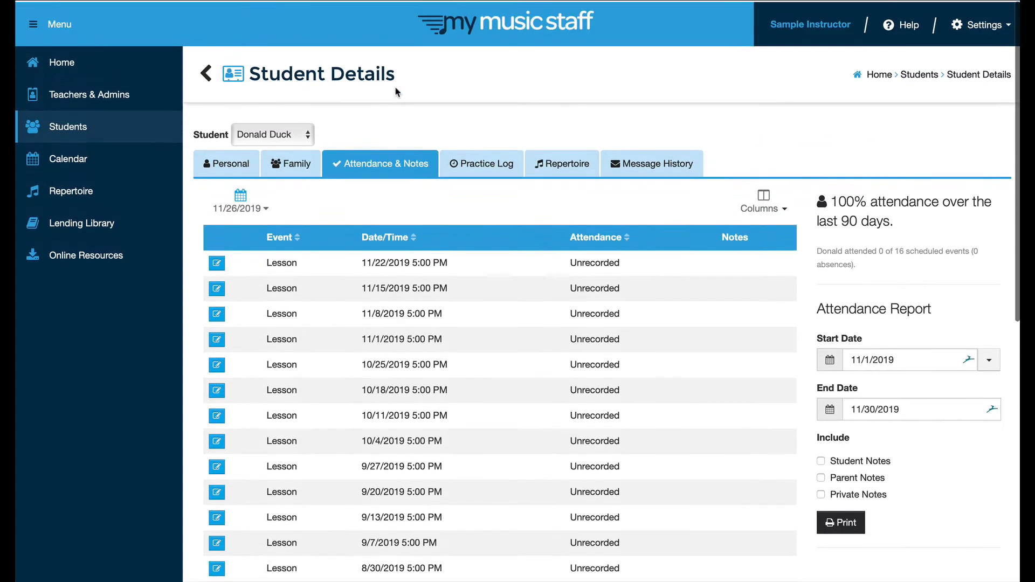
- Open the Calendar and switch it to Day view
left_click(61, 158)
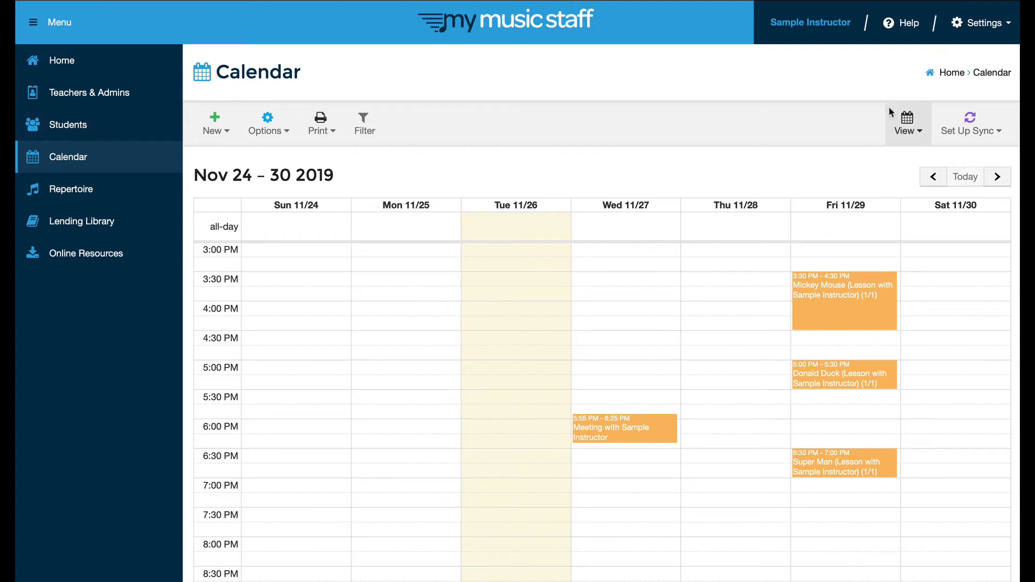
left_click(919, 135)
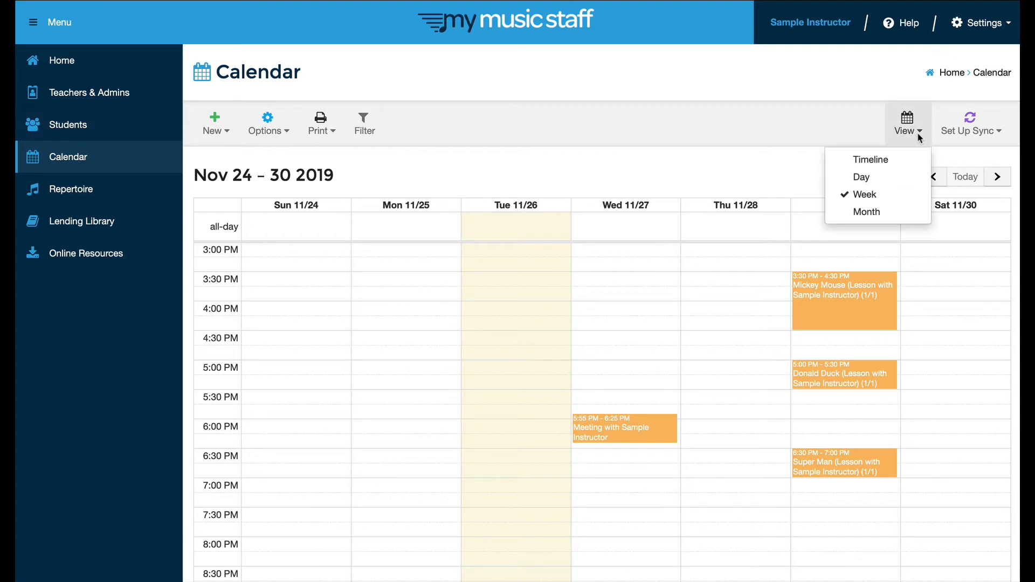
left_click(861, 179)
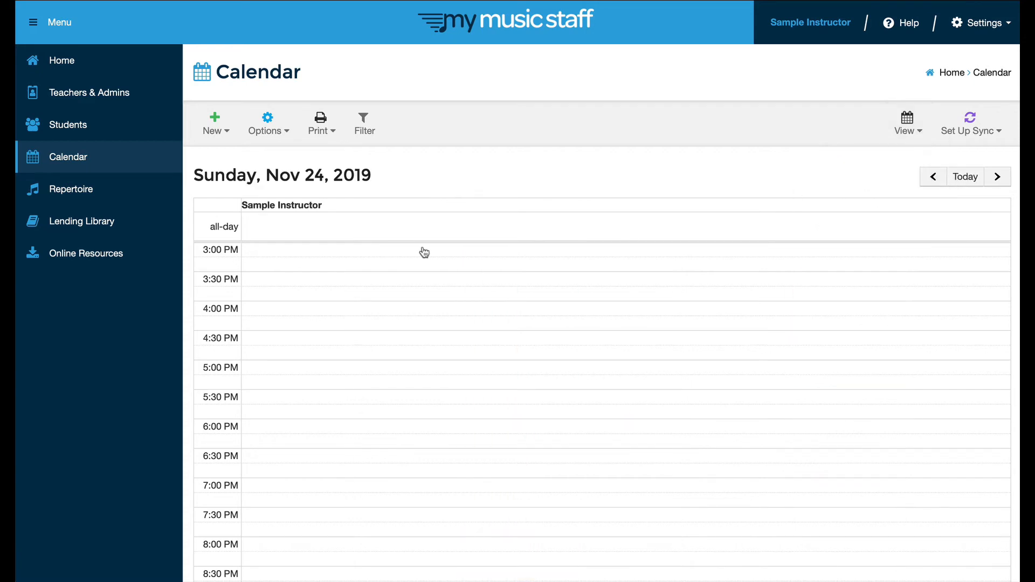
- Step day by day from Monday Nov 25 to Friday Nov 29, then back to Wednesday Nov 27
left_click(996, 182)
left_click(996, 181)
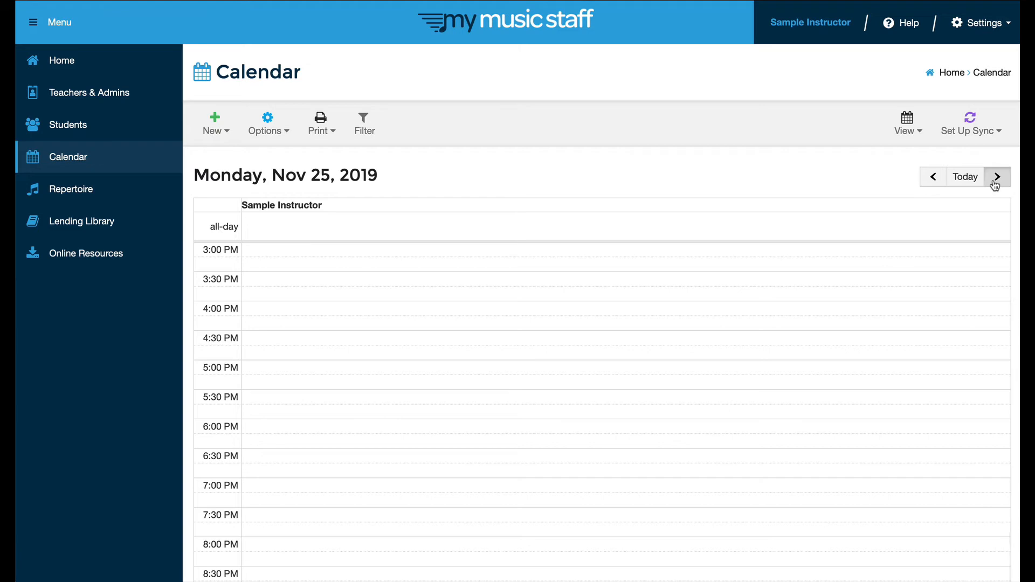
left_click(996, 181)
left_click(996, 181)
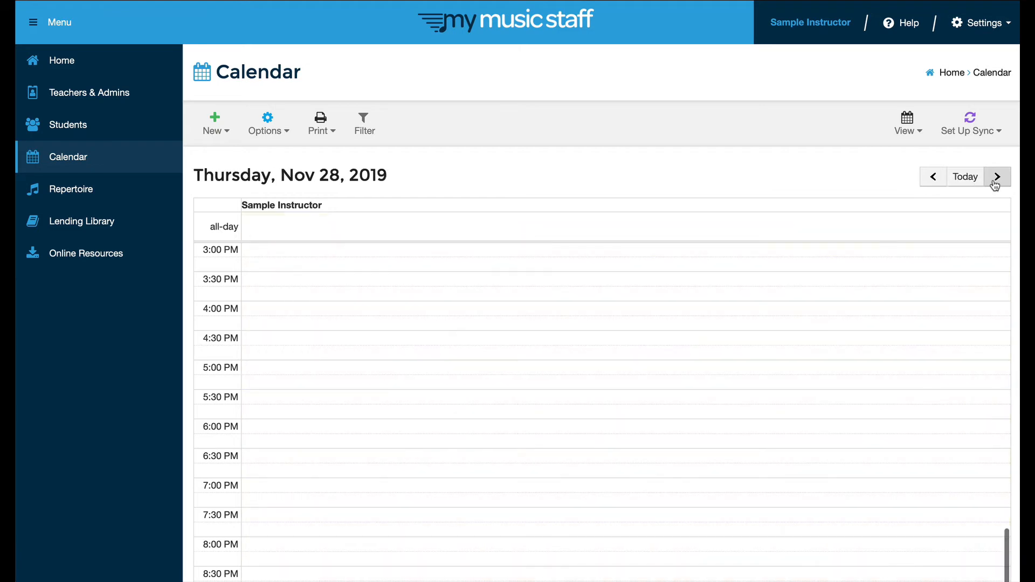
left_click(996, 181)
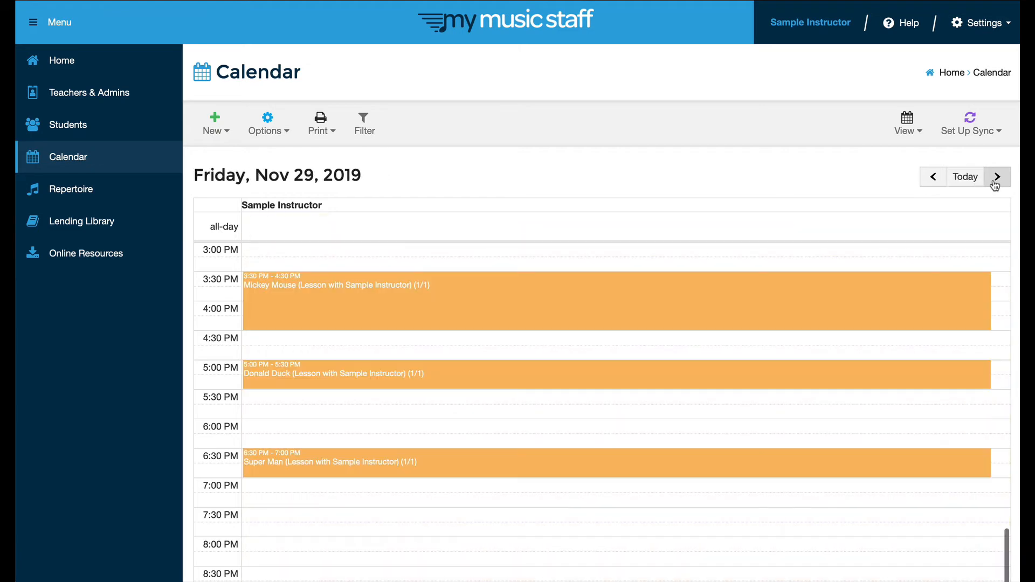
left_click(932, 176)
left_click(932, 176)
scroll(609, 407, "down", 5)
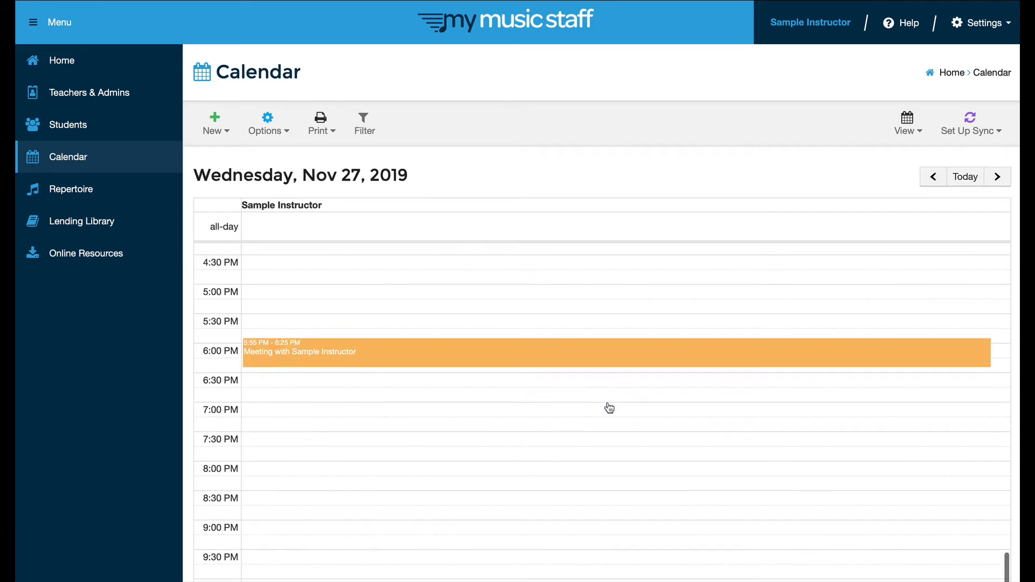
scroll(609, 407, "up", 3)
scroll(610, 377, "up", 1)
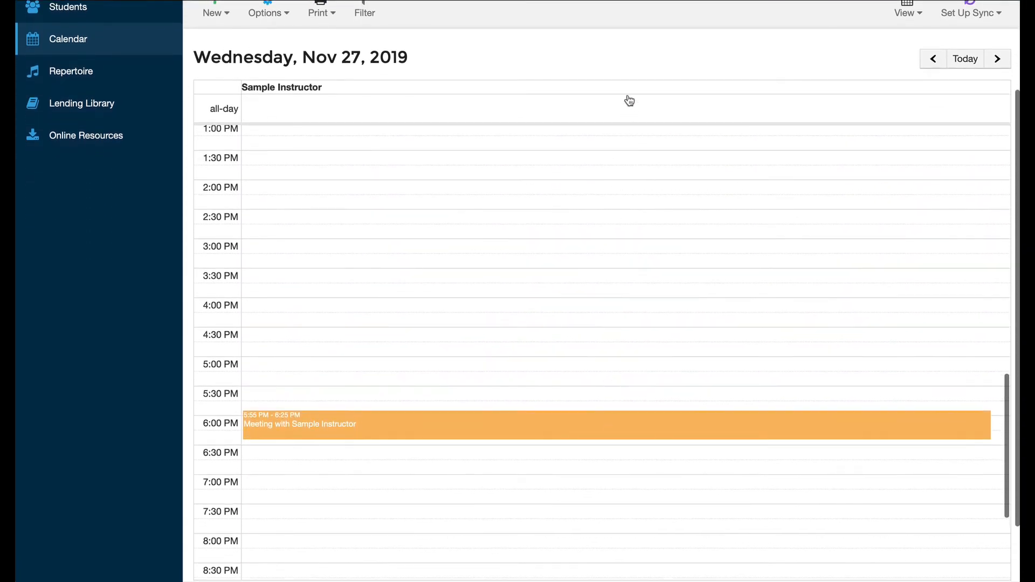
scroll(629, 87, "up", 3)
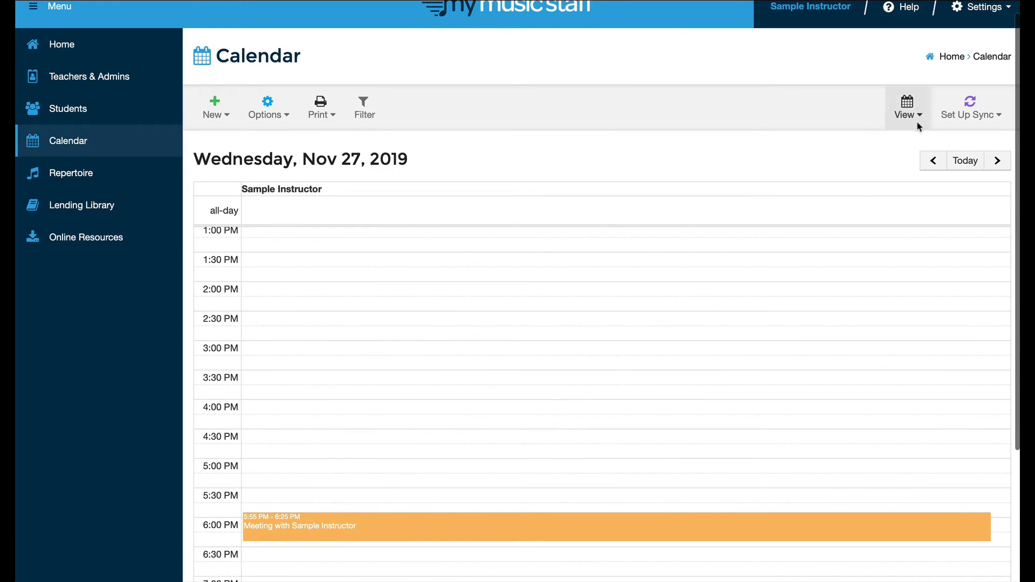
- Switch the calendar back to Week view for Nov 24–30
left_click(917, 113)
left_click(864, 179)
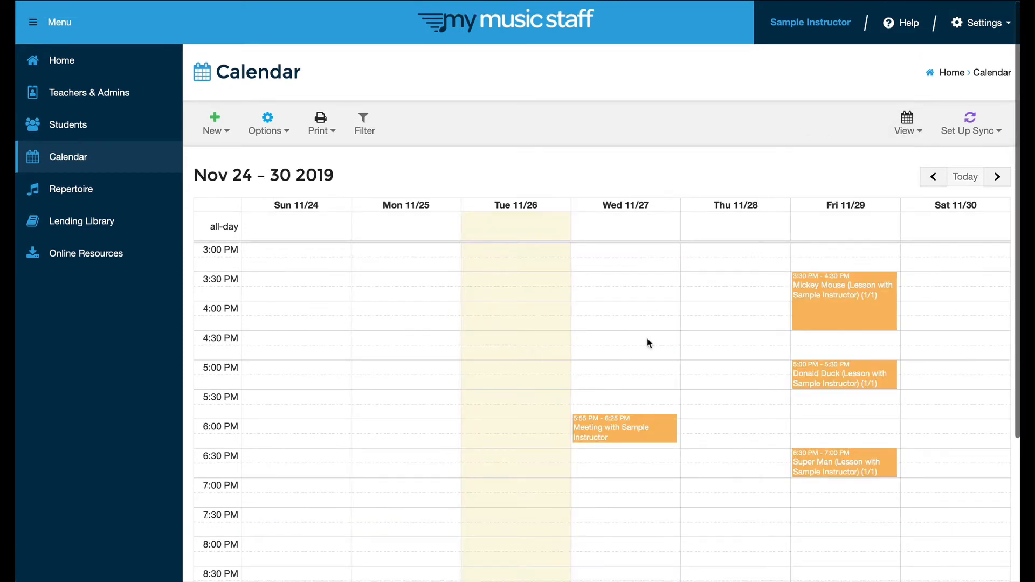
scroll(646, 341, "down", 3)
scroll(647, 341, "up", 4)
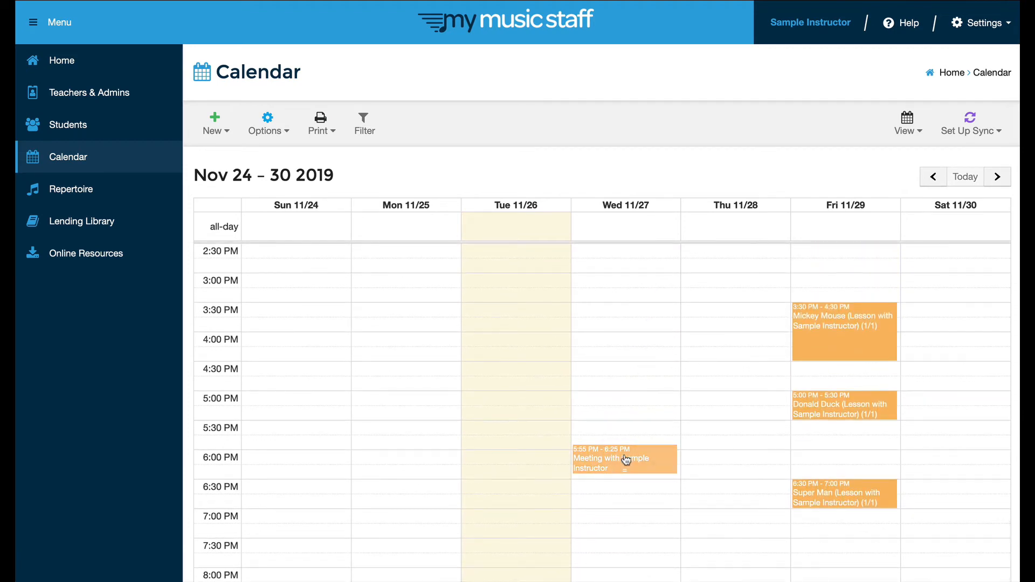
- Look at the November 2019 Month view, then return to Week view for Nov 24–30
left_click(916, 132)
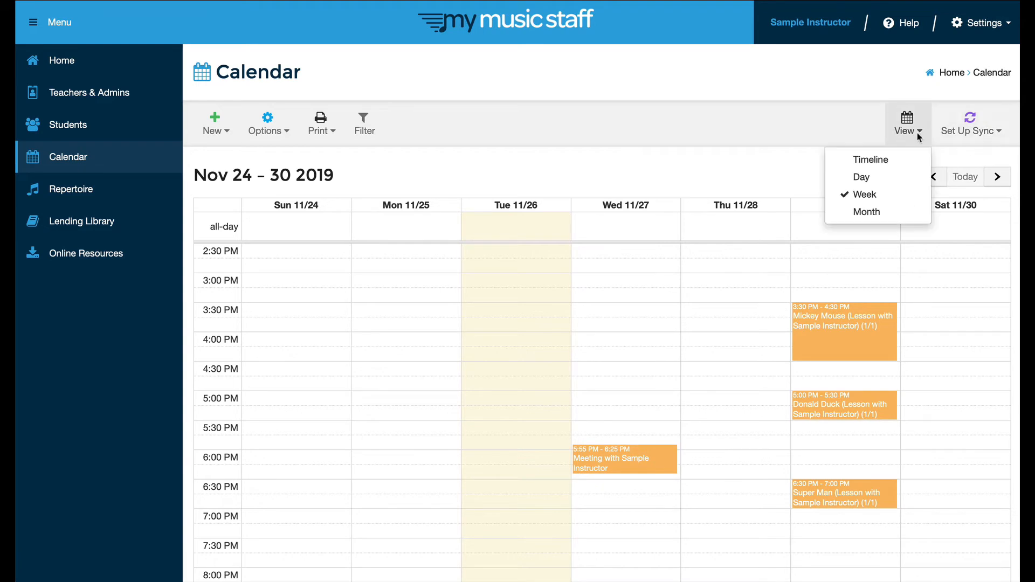
left_click(865, 211)
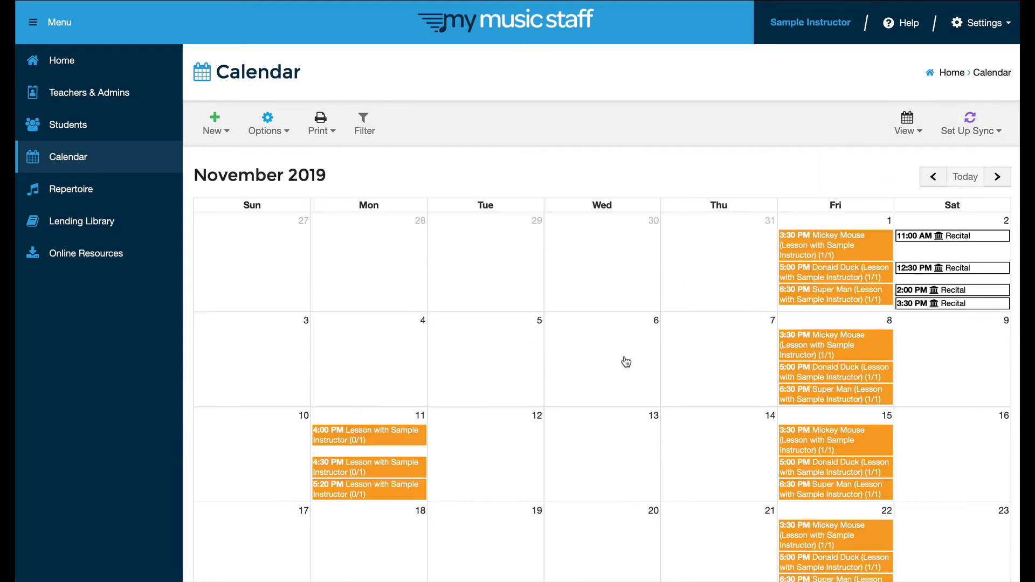
scroll(626, 362, "down", 5)
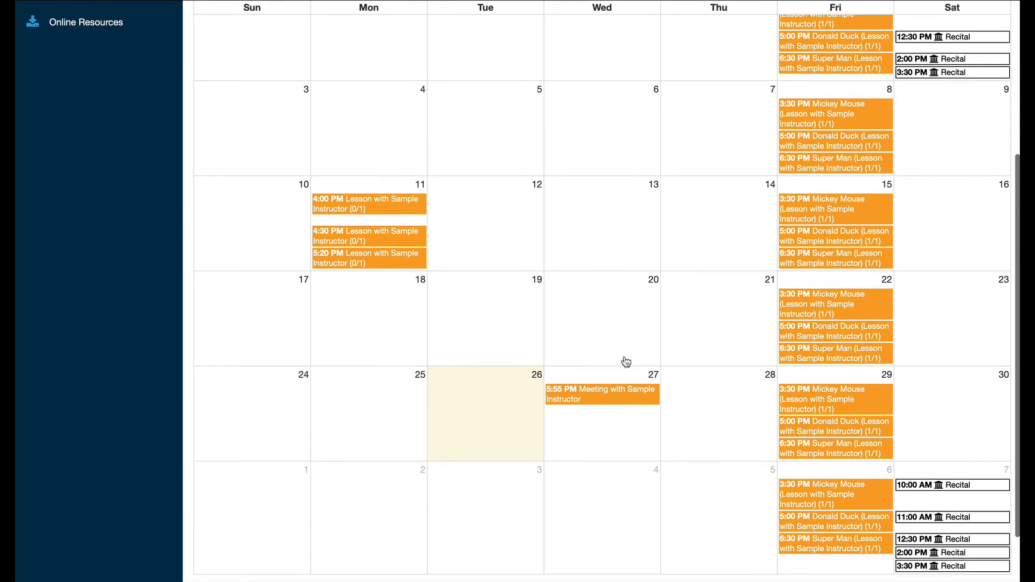
scroll(626, 362, "up", 4)
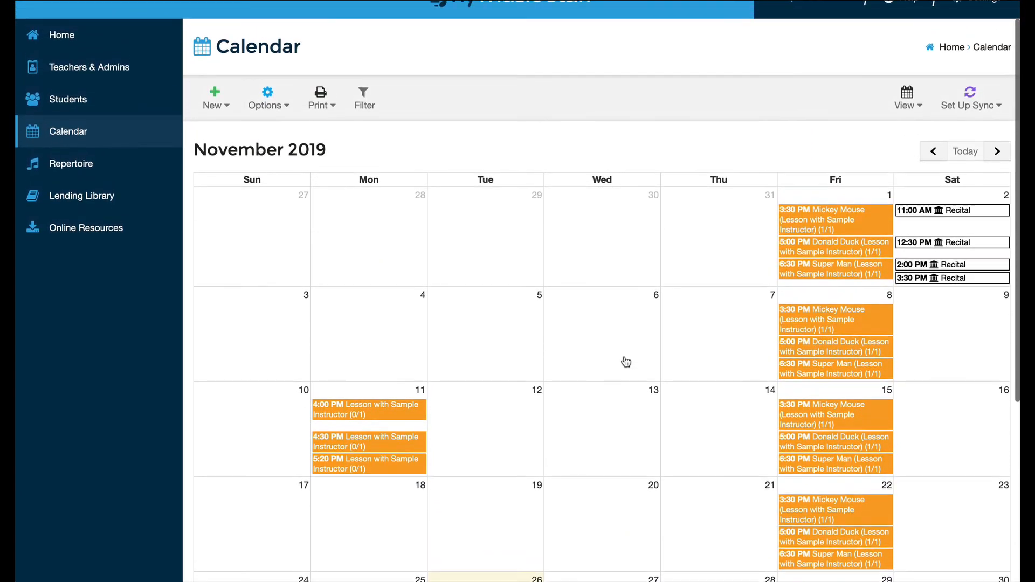
left_click(918, 110)
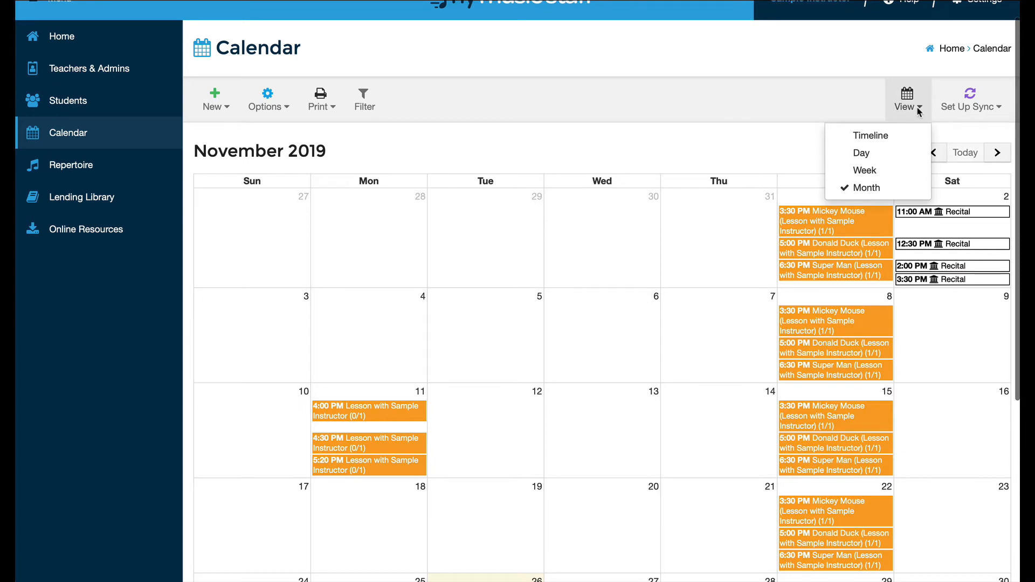
left_click(862, 170)
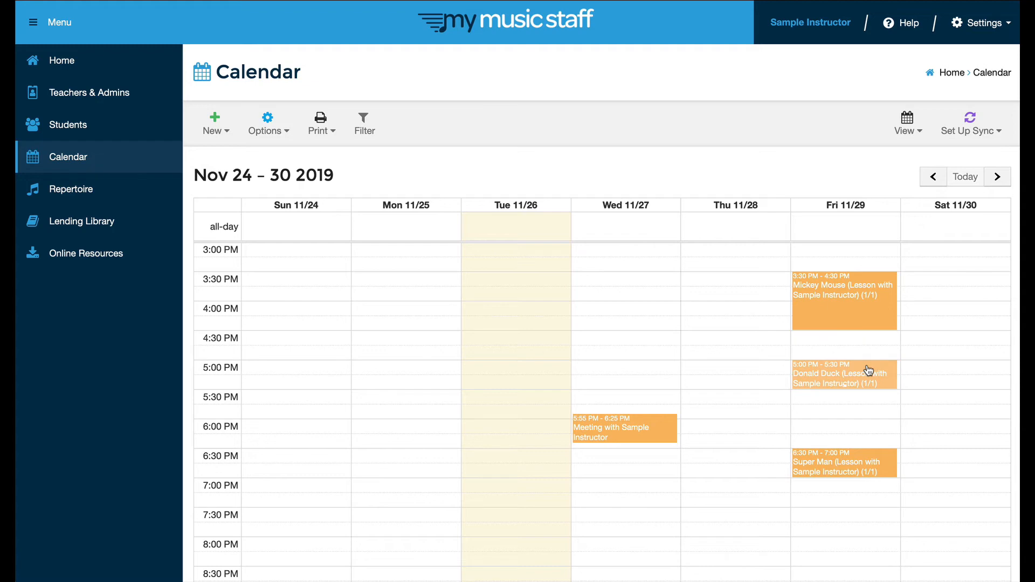
left_click_drag(869, 371, 781, 351)
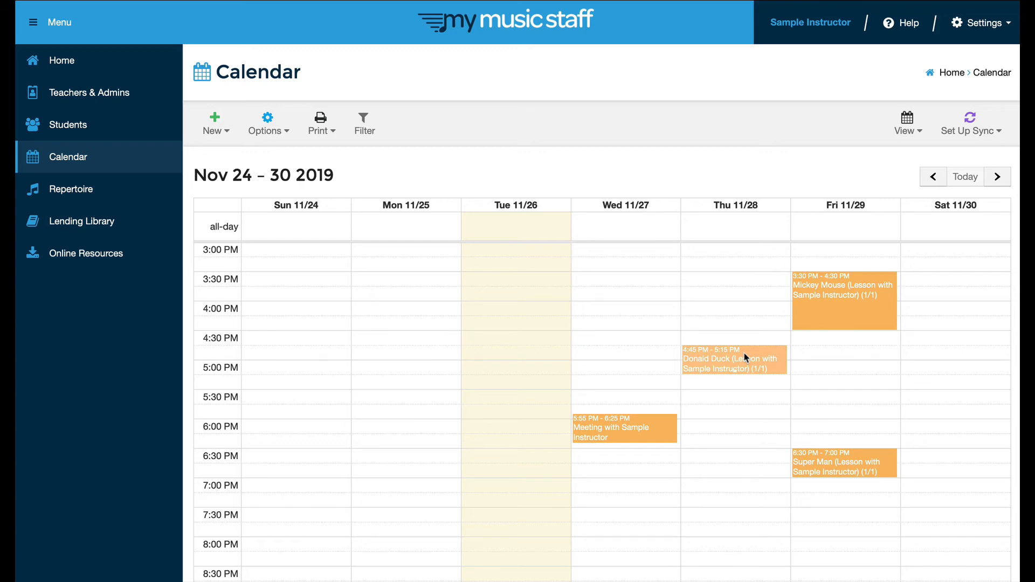
left_click_drag(746, 358, 829, 372)
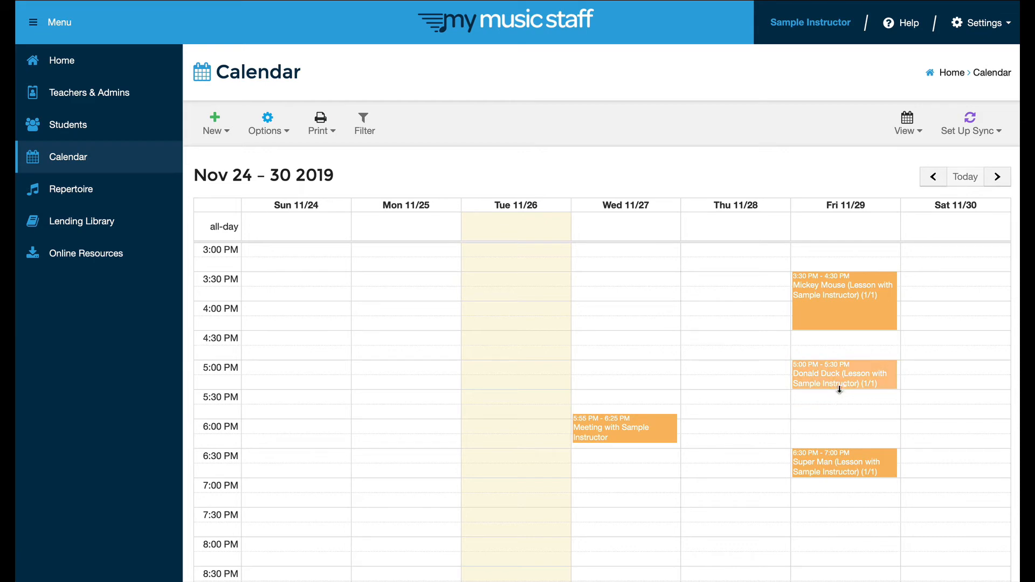
left_click_drag(840, 388, 841, 408)
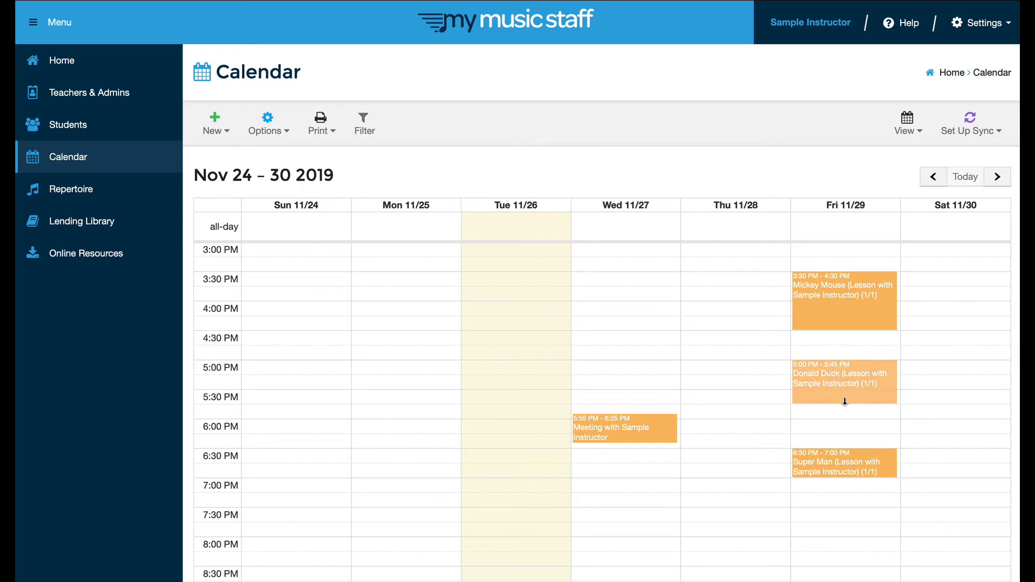
left_click_drag(845, 402, 848, 389)
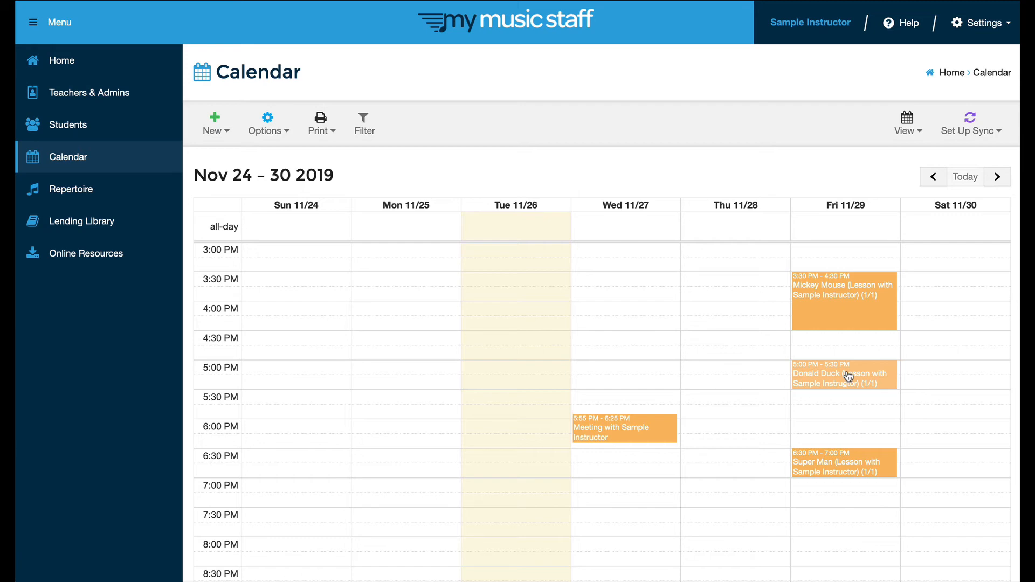
- Open attendance for the 11/29/2019 5:00 PM lesson and check the statuses, leaving it Unrecorded
left_click(849, 376)
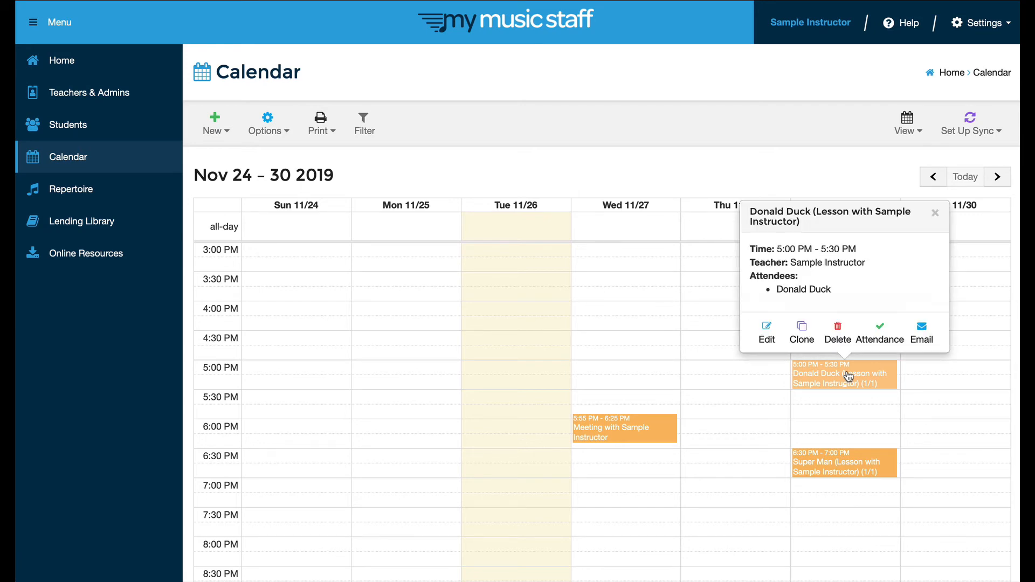
left_click(881, 341)
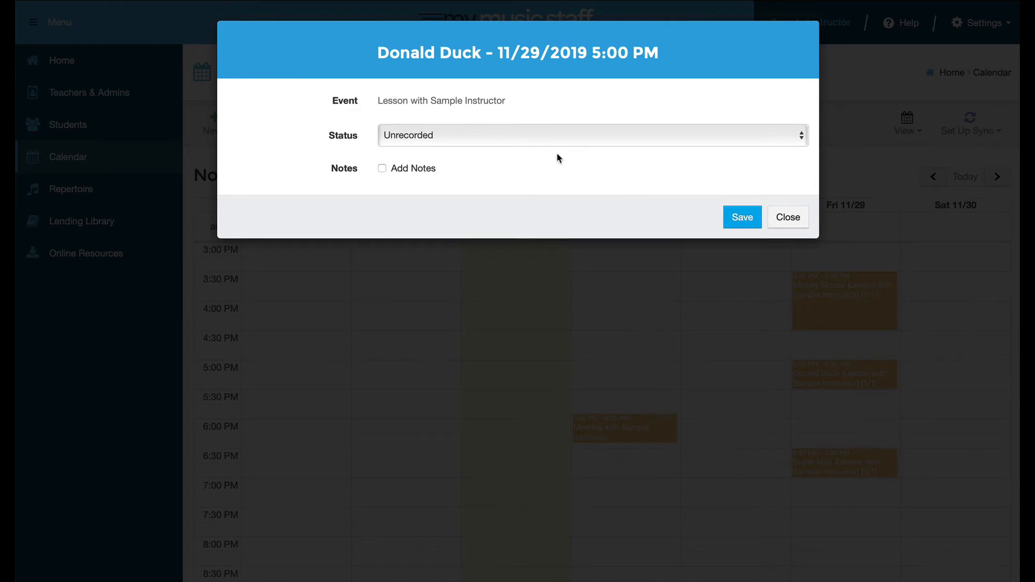
left_click(502, 139)
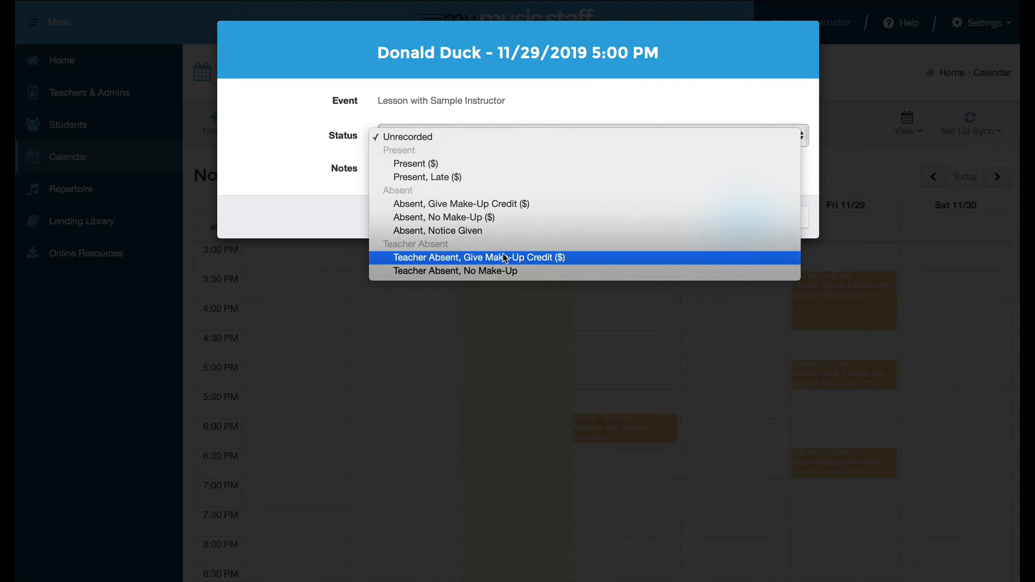
left_click(704, 36)
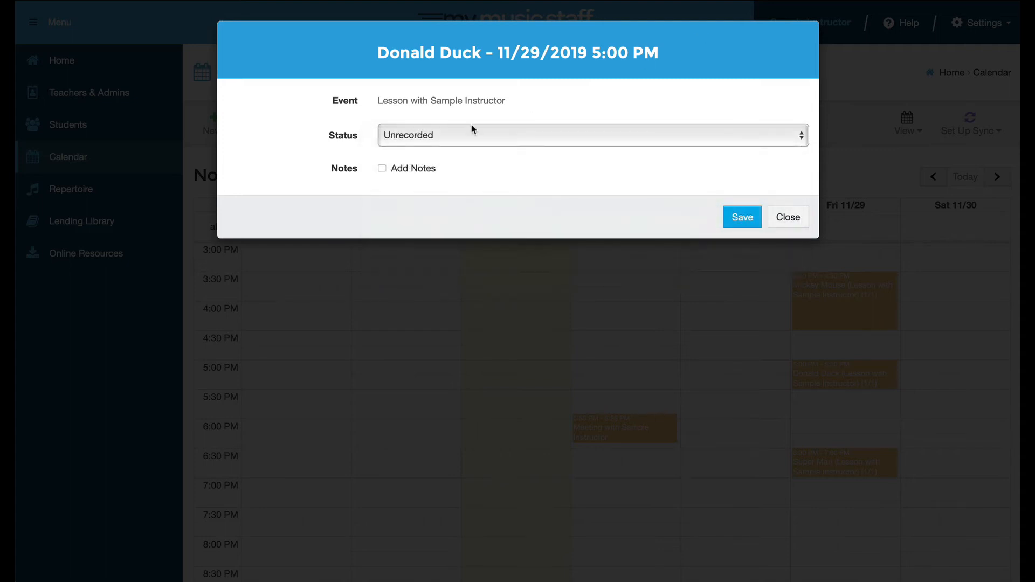
- Enable notes on Donald Duck's 11/29 attendance entry, view the Student, Parent and Private notes, then close it
left_click(383, 170)
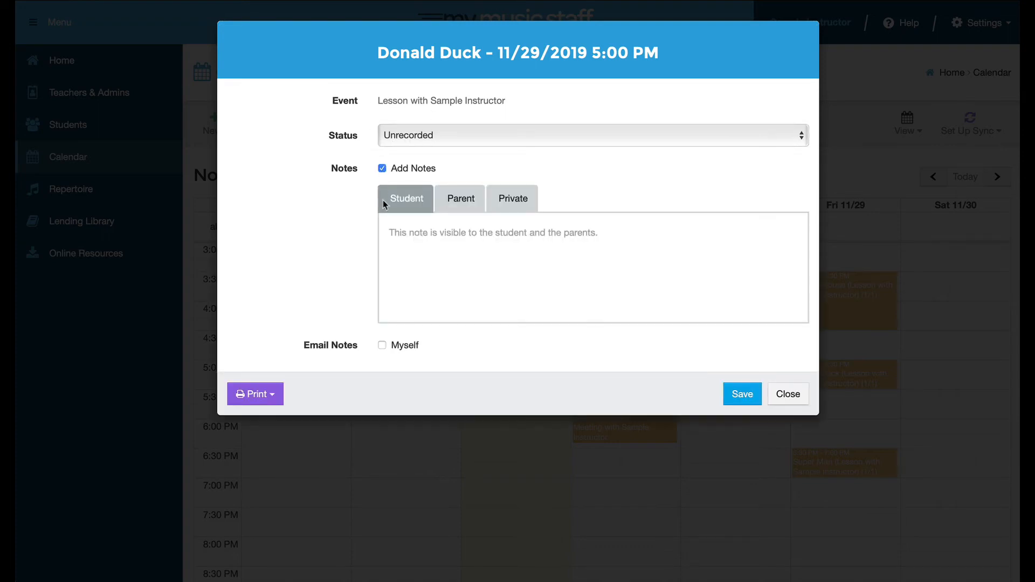
left_click(415, 243)
left_click(465, 202)
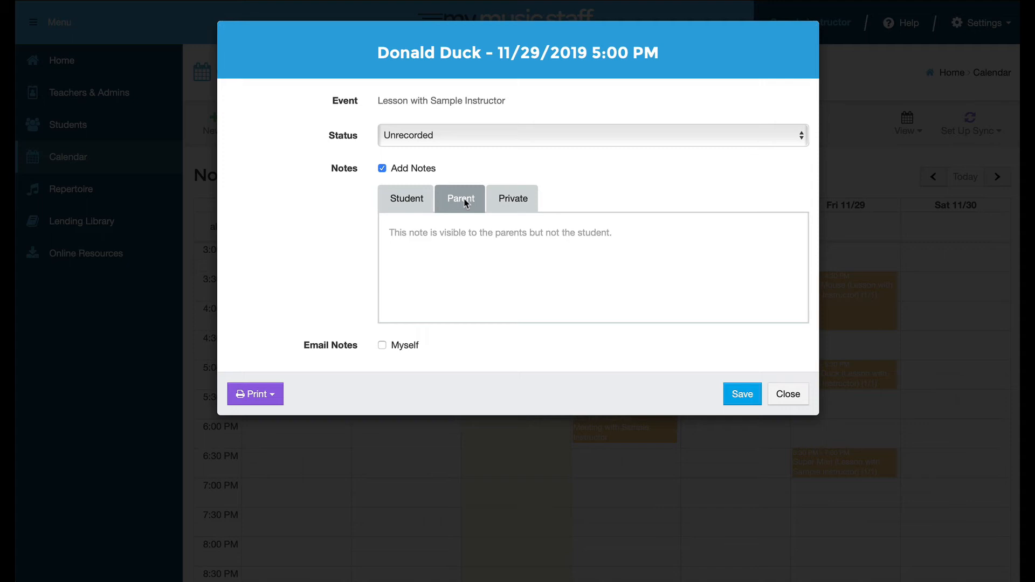
left_click(512, 199)
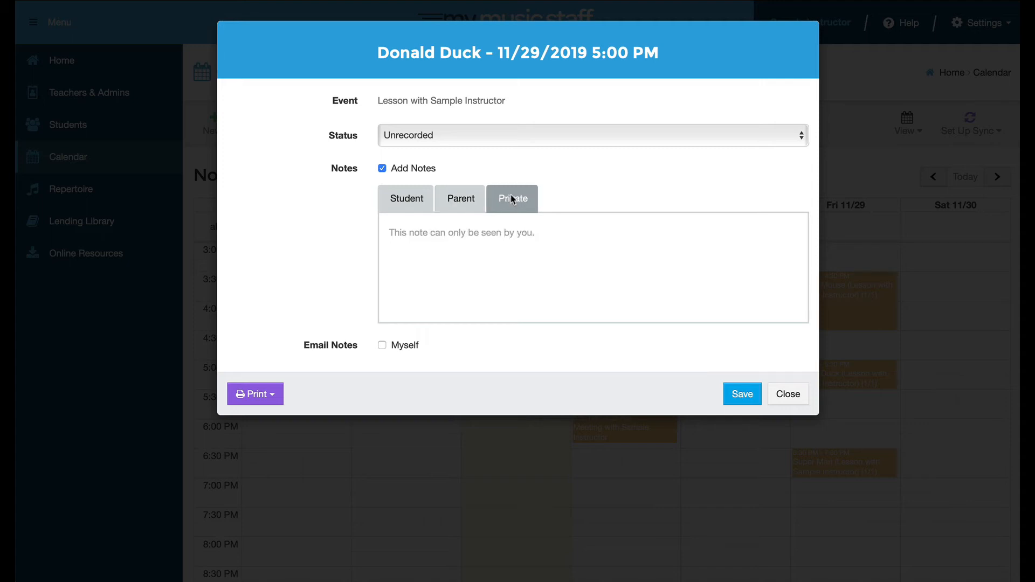
left_click(408, 204)
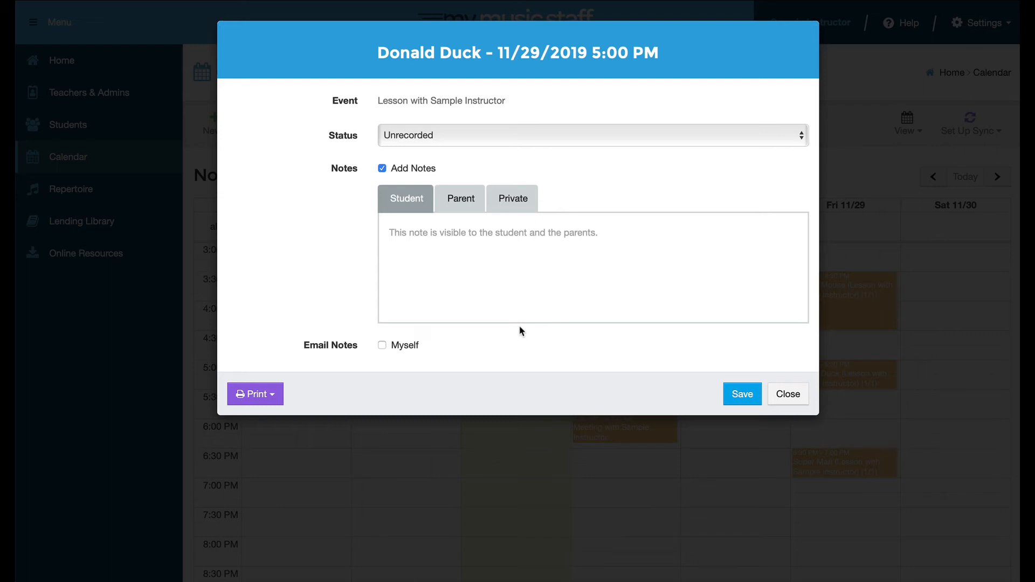
left_click(789, 395)
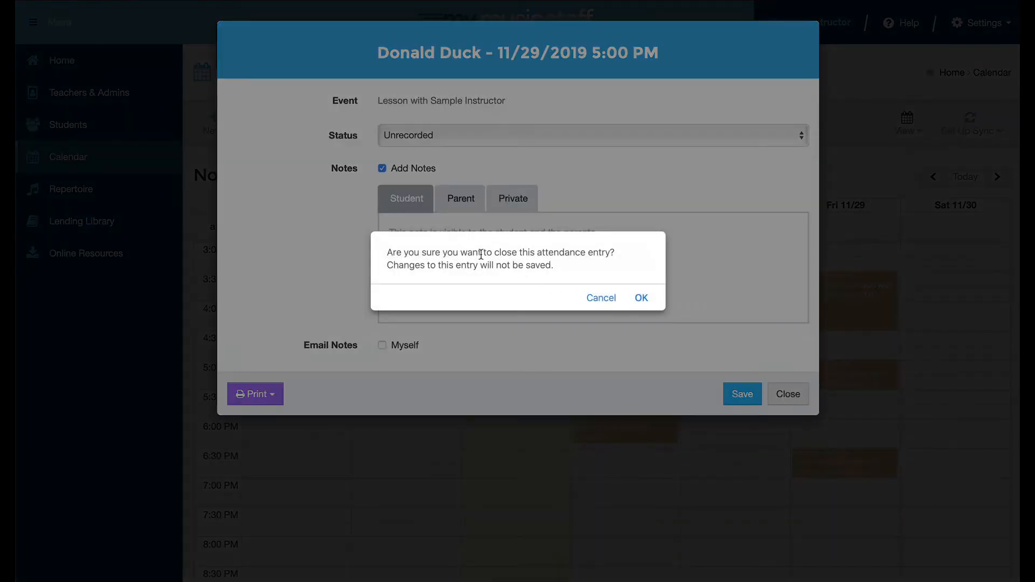
- Discard the unsaved attendance entry and show details of Friday's 3:30 PM Mickey Mouse lesson
left_click(642, 297)
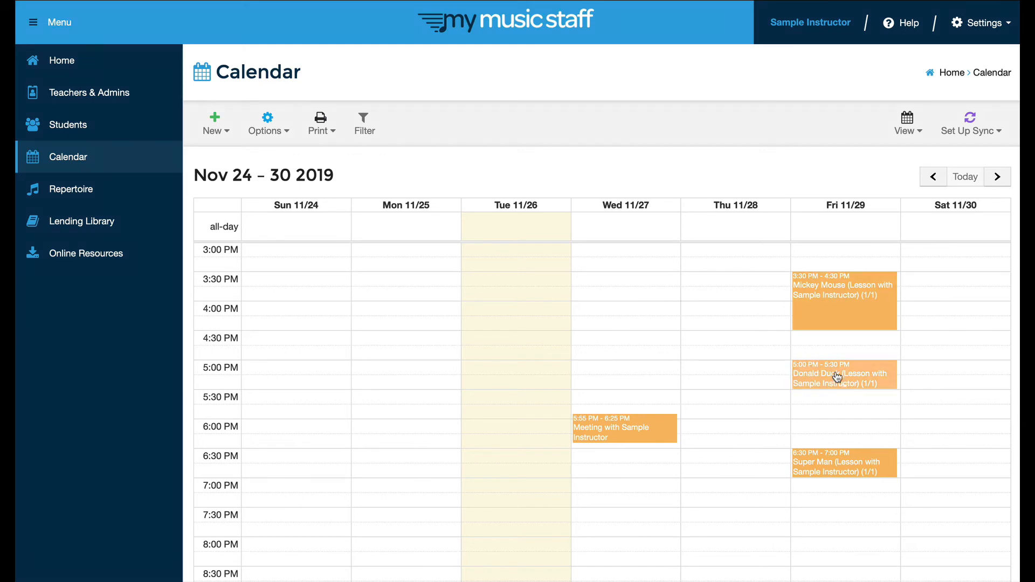
left_click(839, 303)
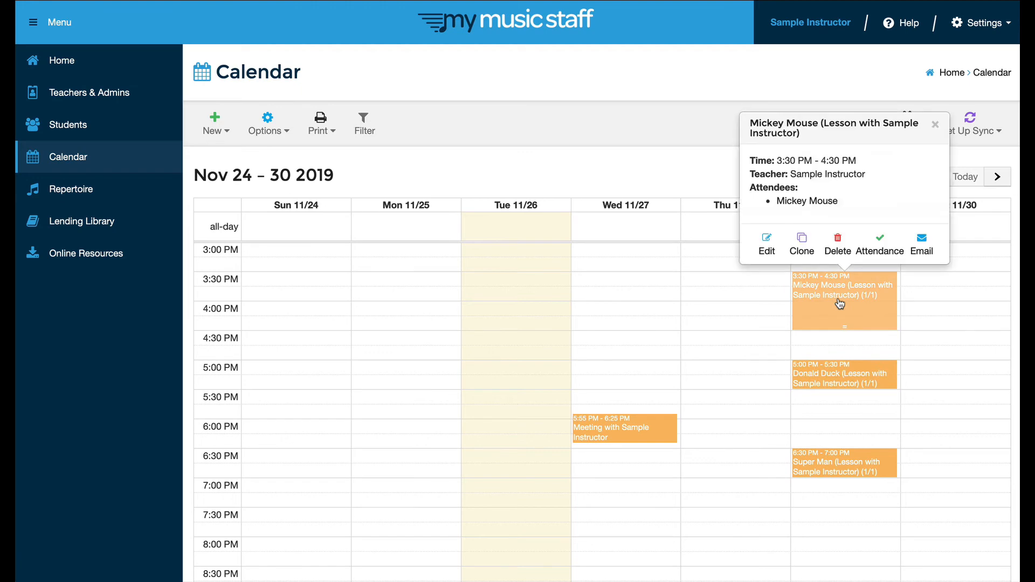
- Open the 11/29 3:30 PM Mickey Mouse lesson's edit form and review its date, time and location
left_click(766, 252)
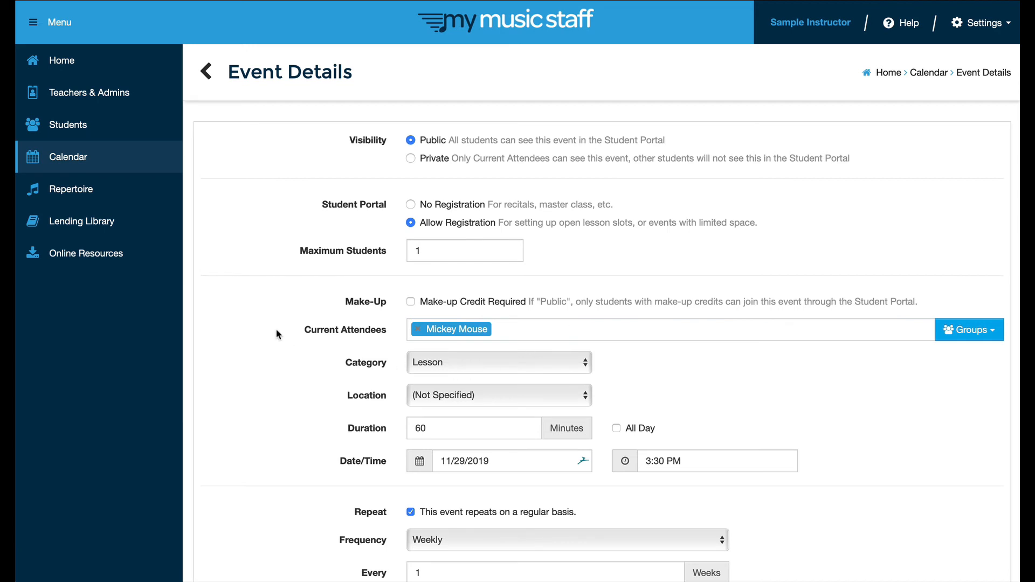
scroll(279, 334, "down", 2)
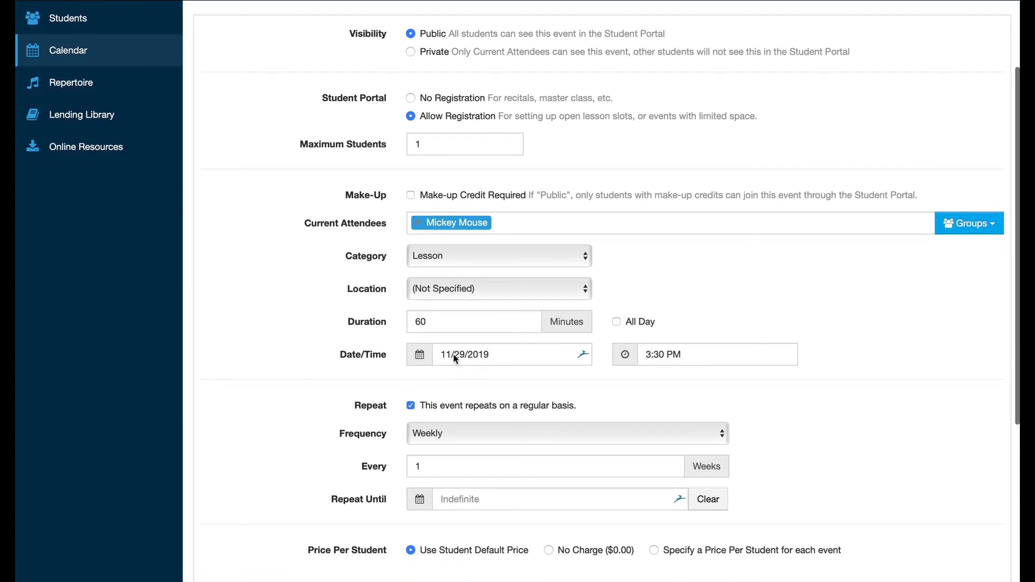
left_click(453, 357)
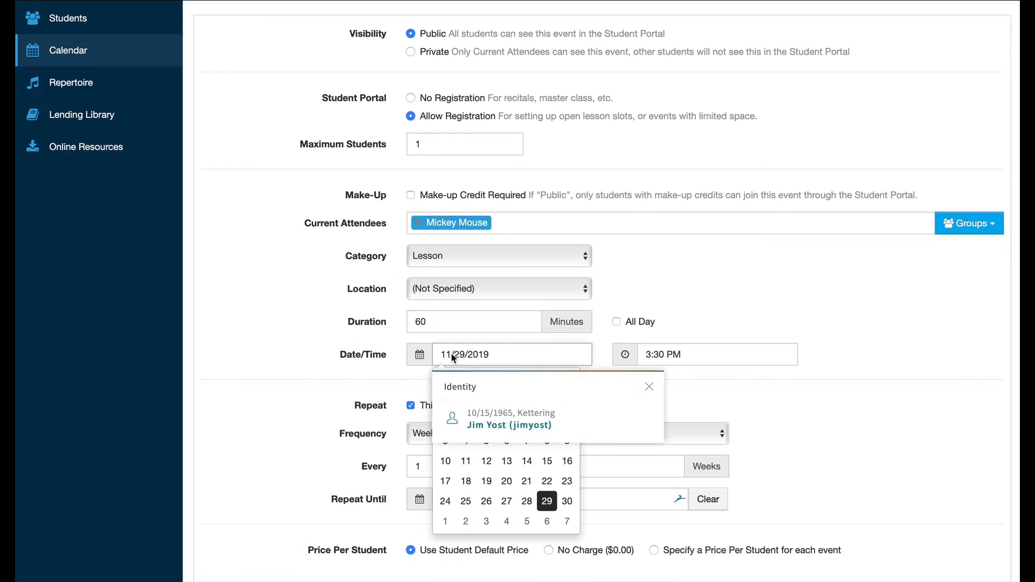
left_click(700, 353)
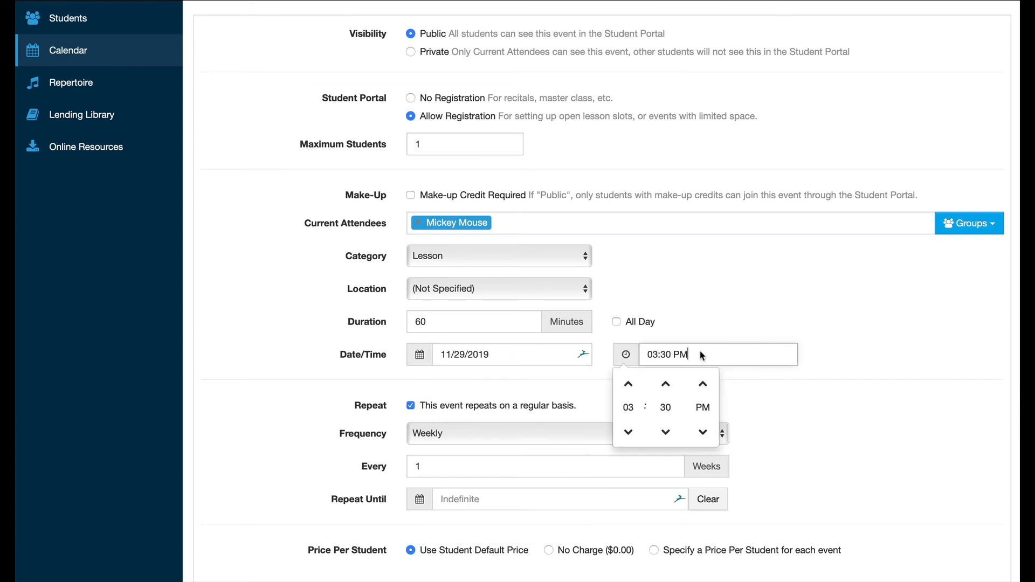
left_click(477, 294)
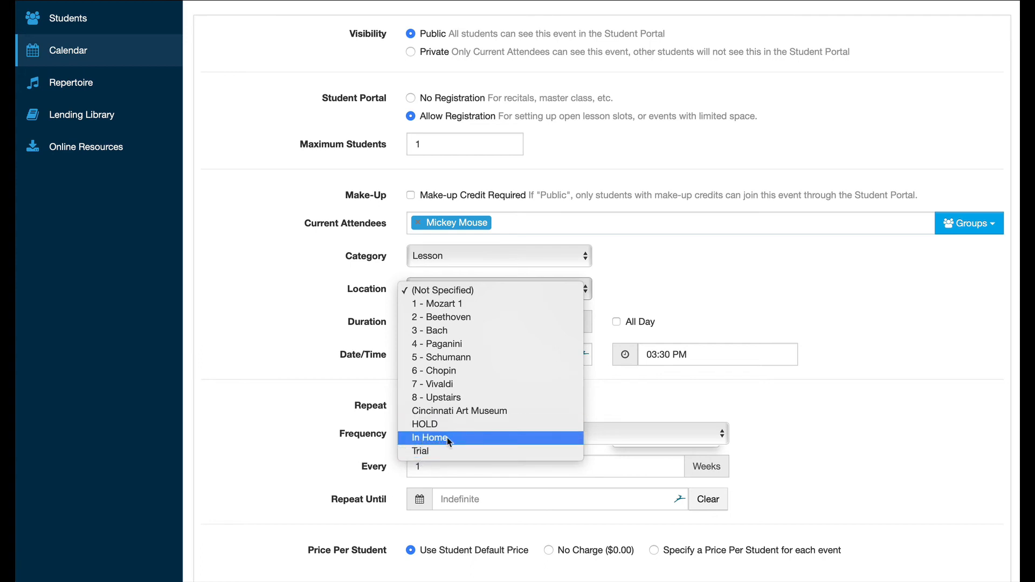
left_click(453, 290)
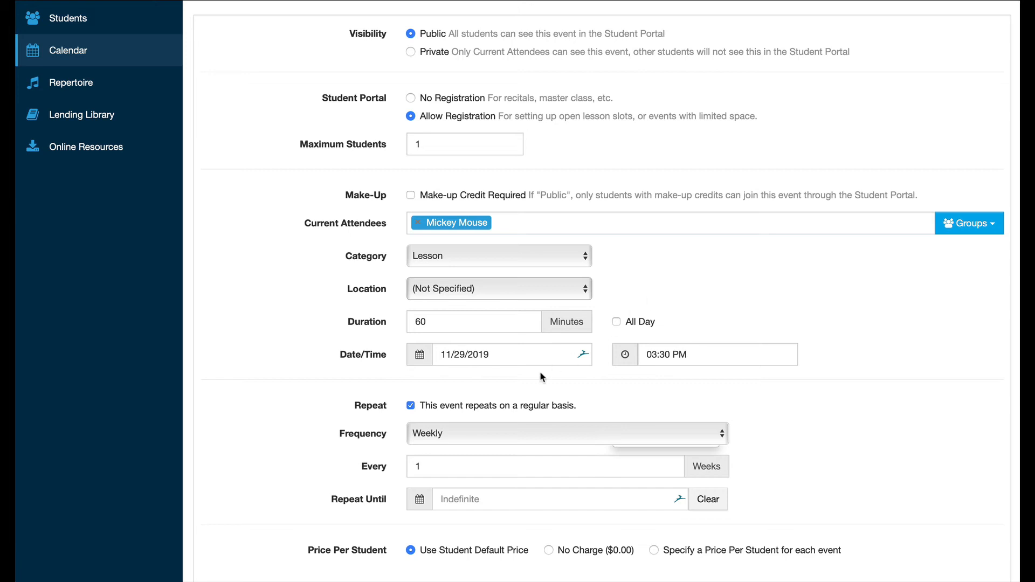
scroll(541, 372, "down", 4)
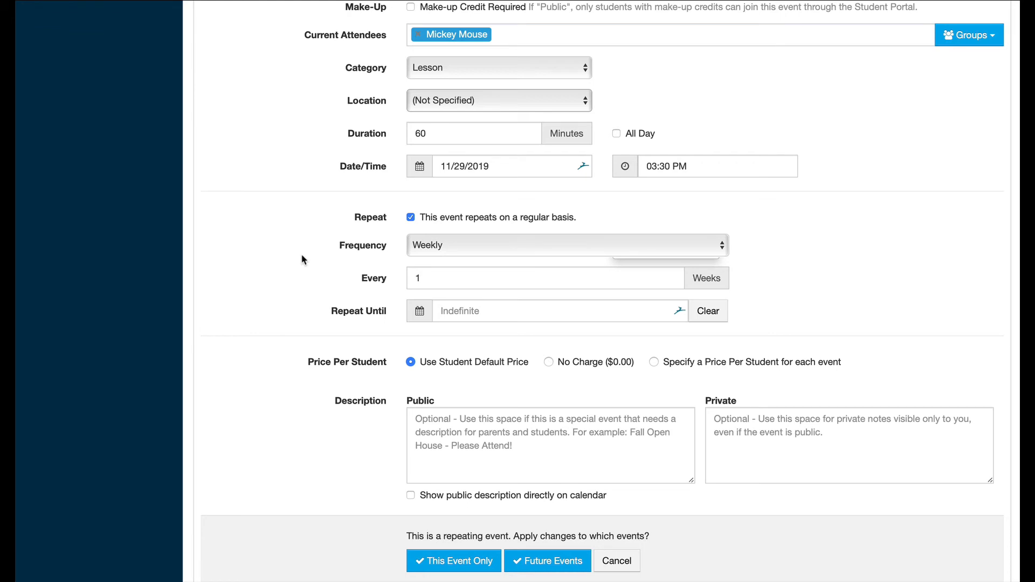
scroll(302, 260, "up", 5)
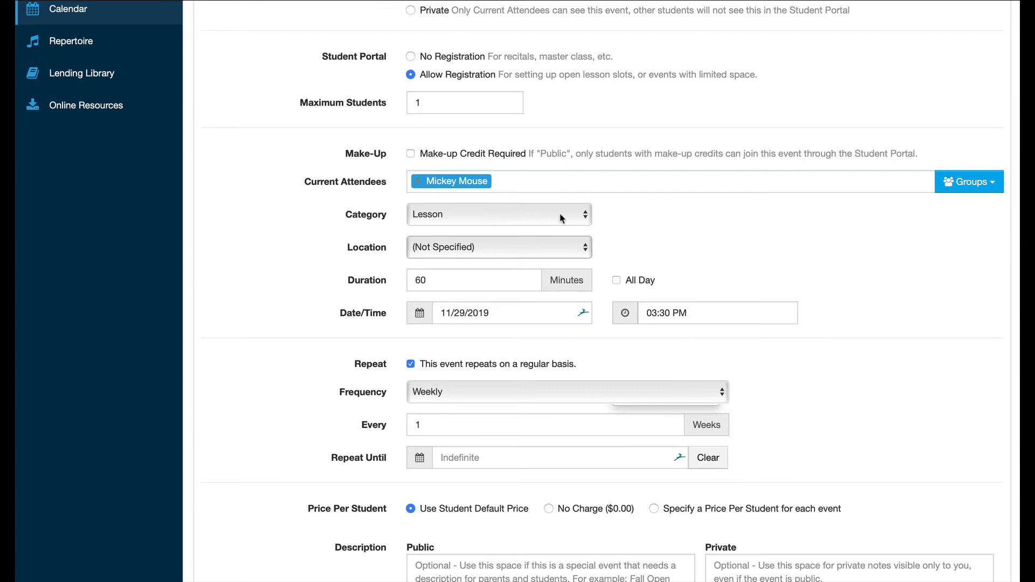
- Keep the category as Lesson and cancel the edit, returning to the Nov 24–30 calendar week
left_click(586, 218)
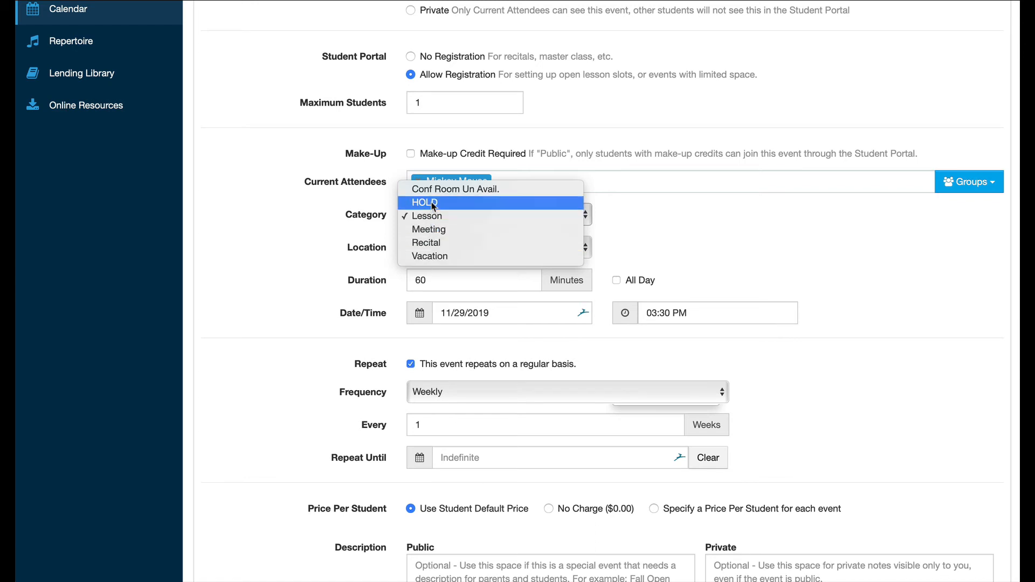
left_click(658, 232)
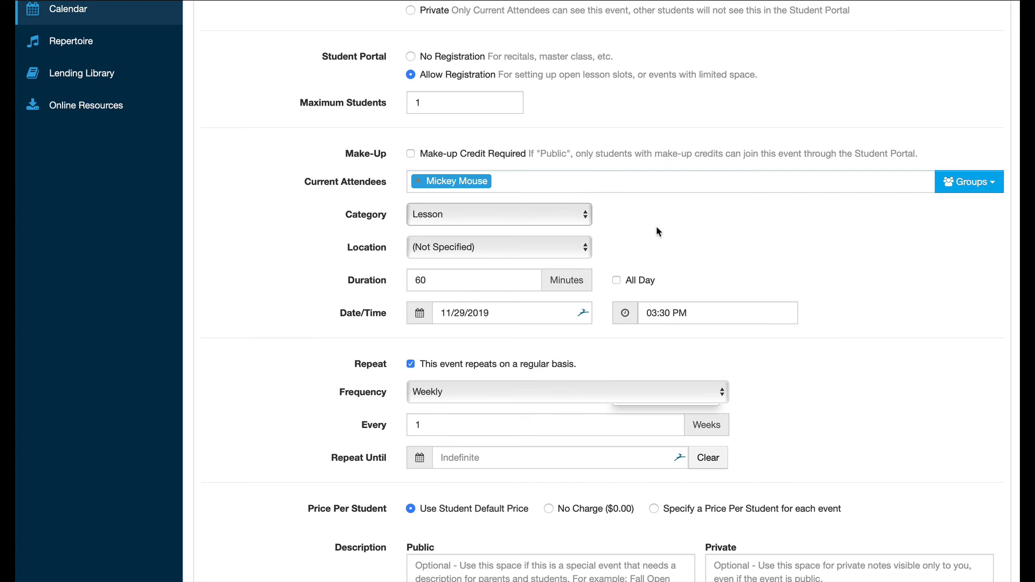
scroll(657, 229, "down", 5)
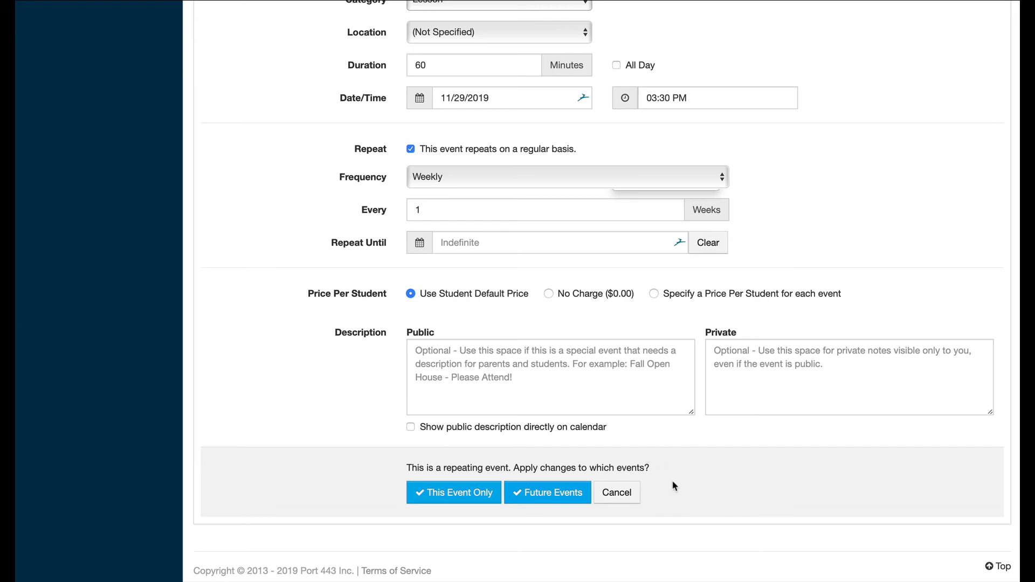
left_click(620, 494)
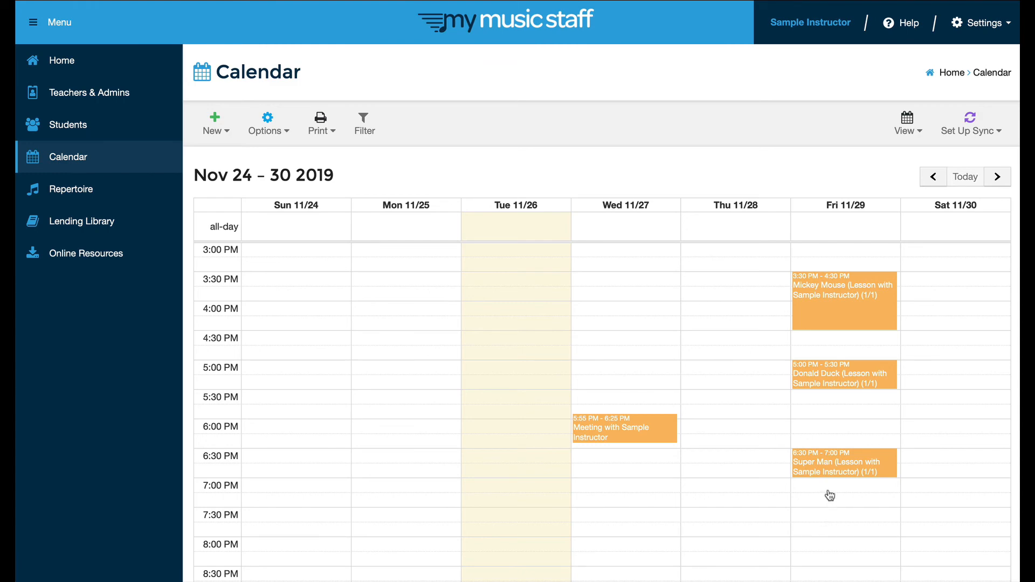
- Choose New Event from the day menu for Friday, November 29
scroll(830, 495, "down", 5)
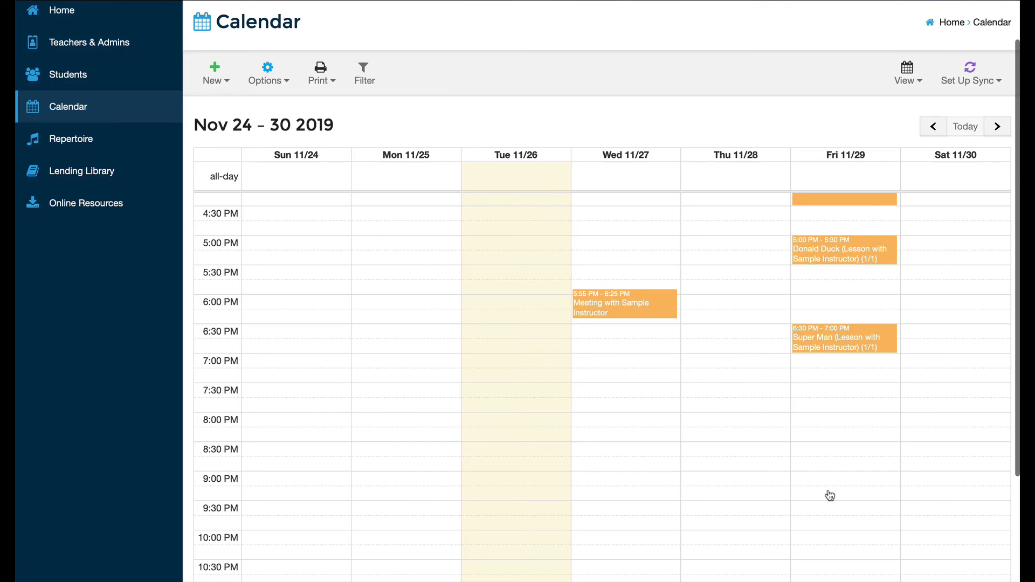
left_click(830, 388)
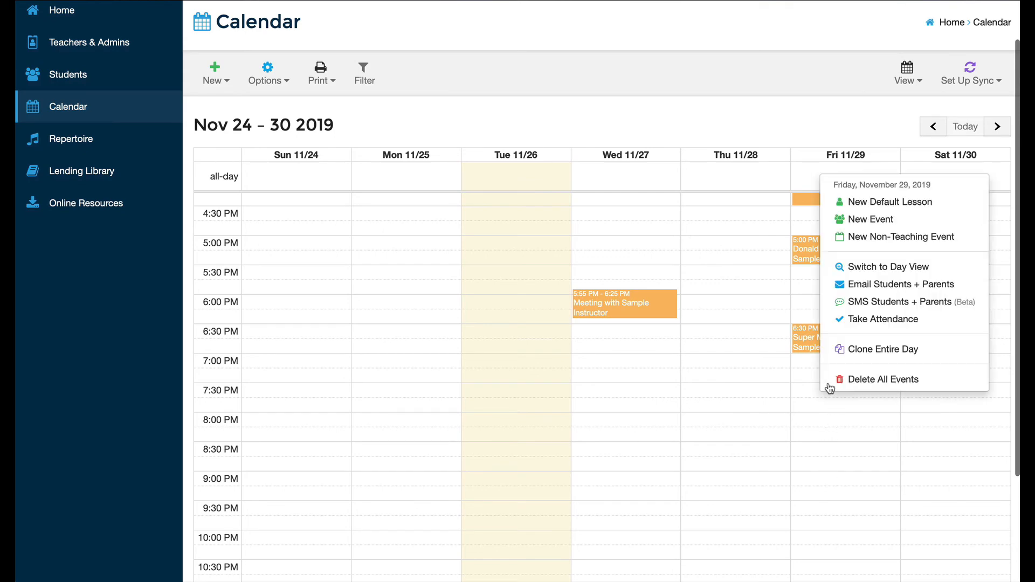
left_click(892, 220)
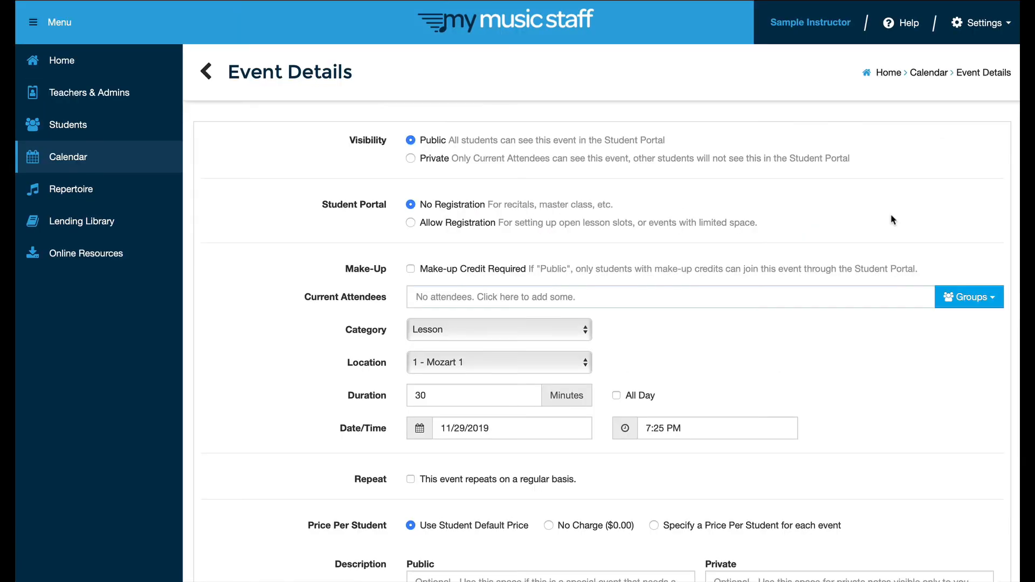
- Set the new event's category to Meeting, leaving the location not specified
left_click(506, 330)
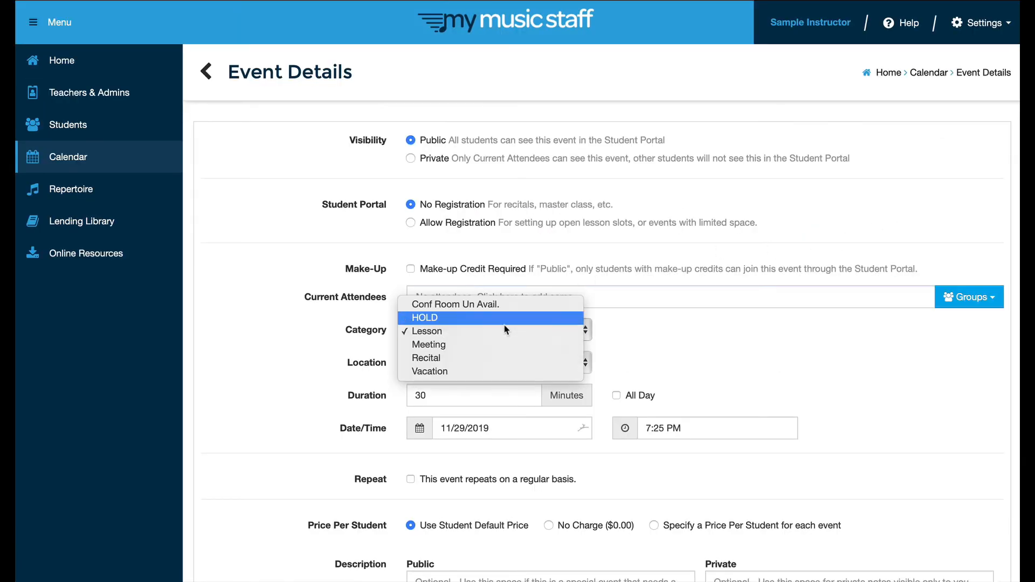
left_click(466, 346)
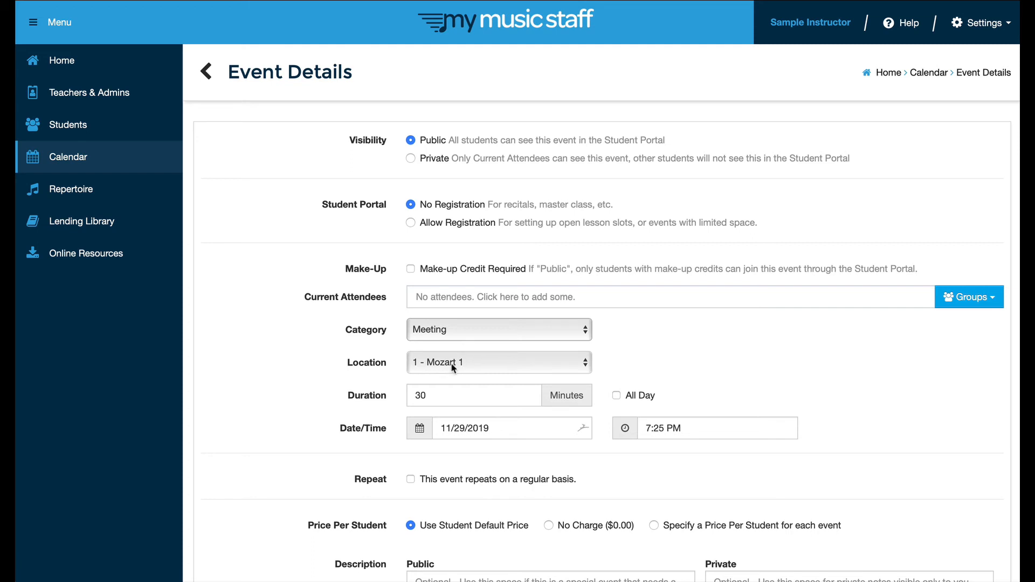
left_click(452, 368)
key("Escape")
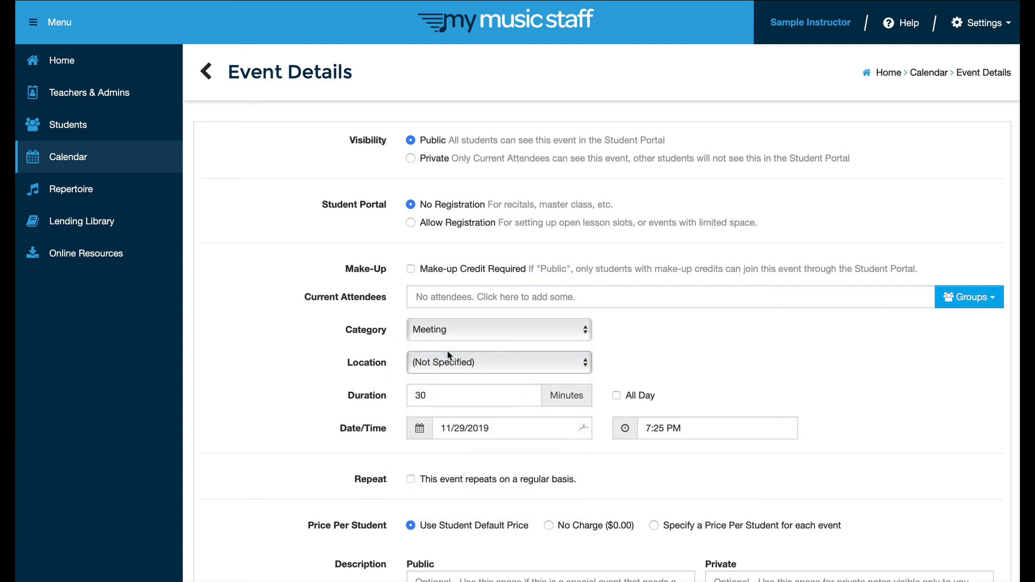
- Set the meeting's duration to 120 minutes and its start time to 07:30 PM
double_click(429, 396)
type("120")
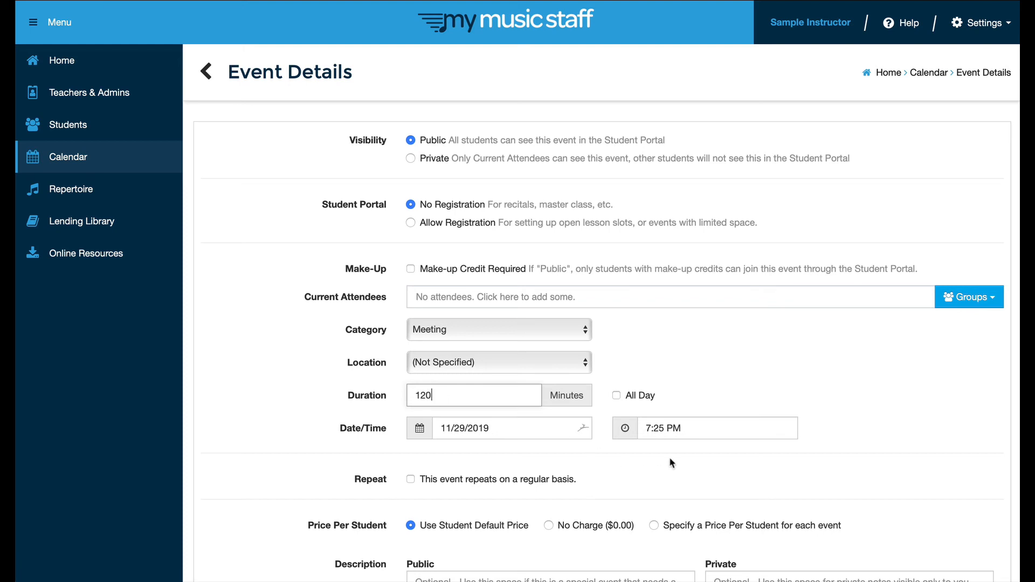
left_click(690, 428)
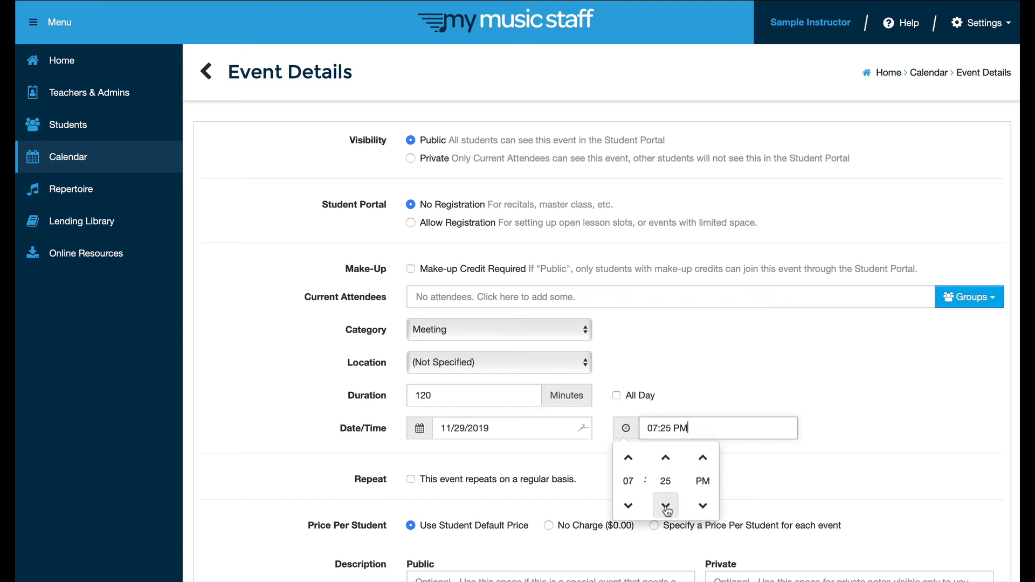
left_click(667, 456)
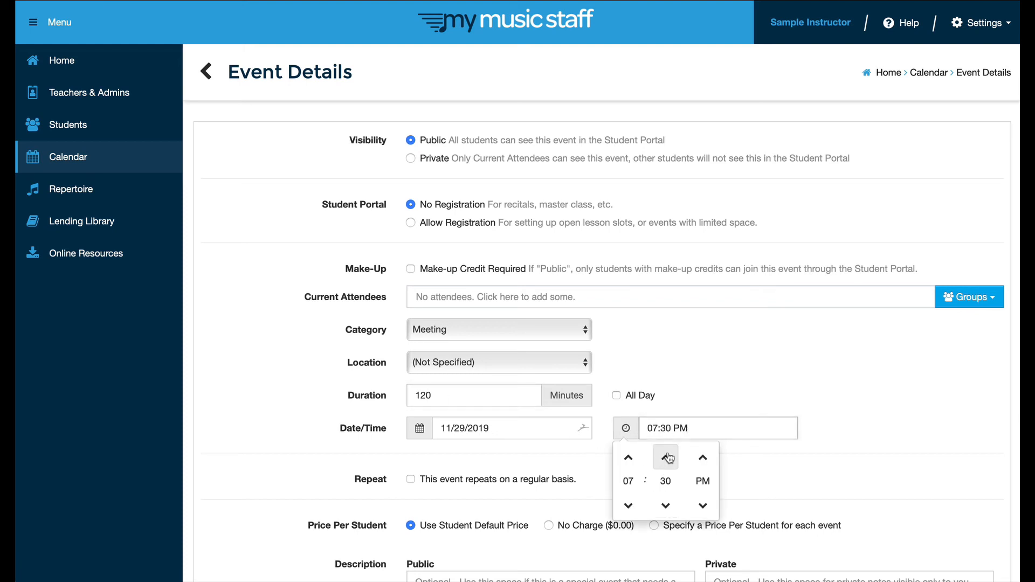
left_click(687, 371)
scroll(526, 486, "down", 5)
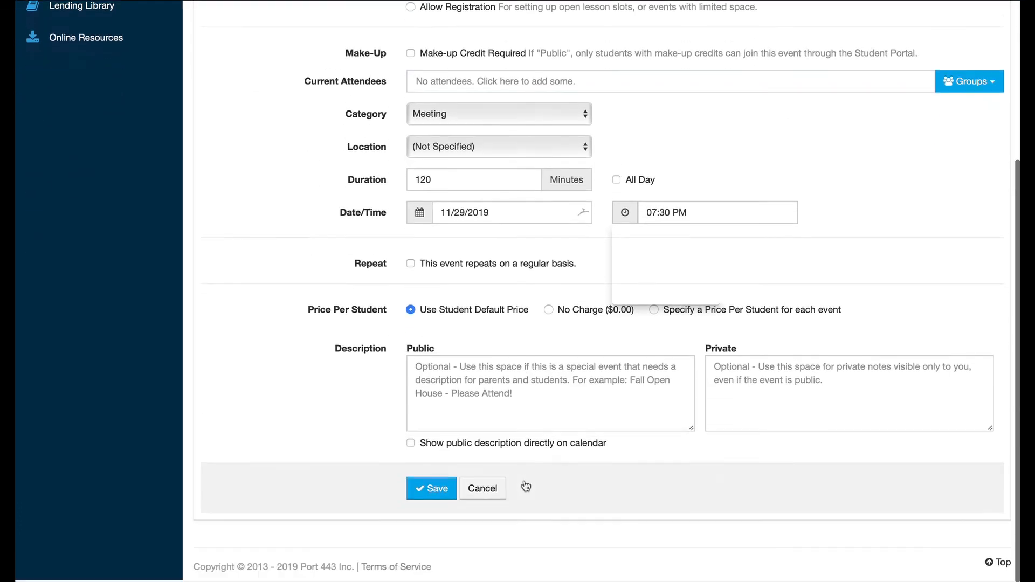
- Save the meeting and check it appears on Friday 11/29 from 7:30 to 9:30 PM
left_click(431, 495)
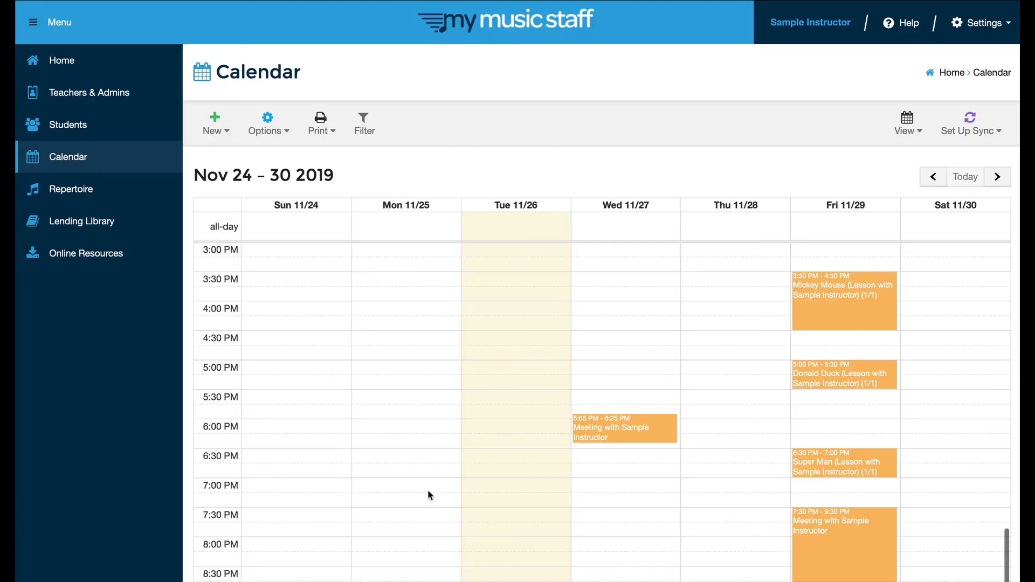
scroll(741, 435, "down", 3)
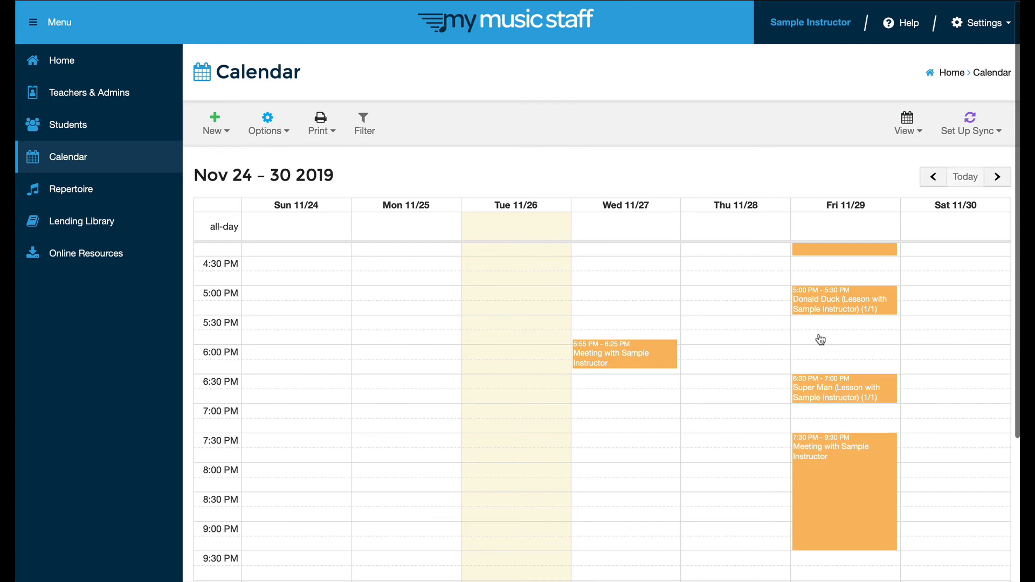
scroll(781, 273, "up", 2)
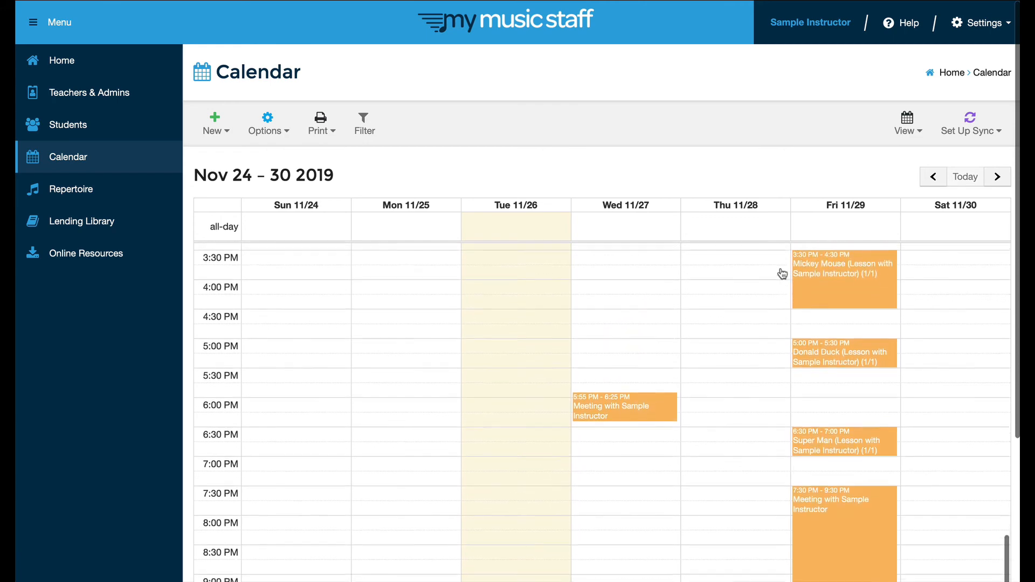
scroll(781, 273, "down", 2)
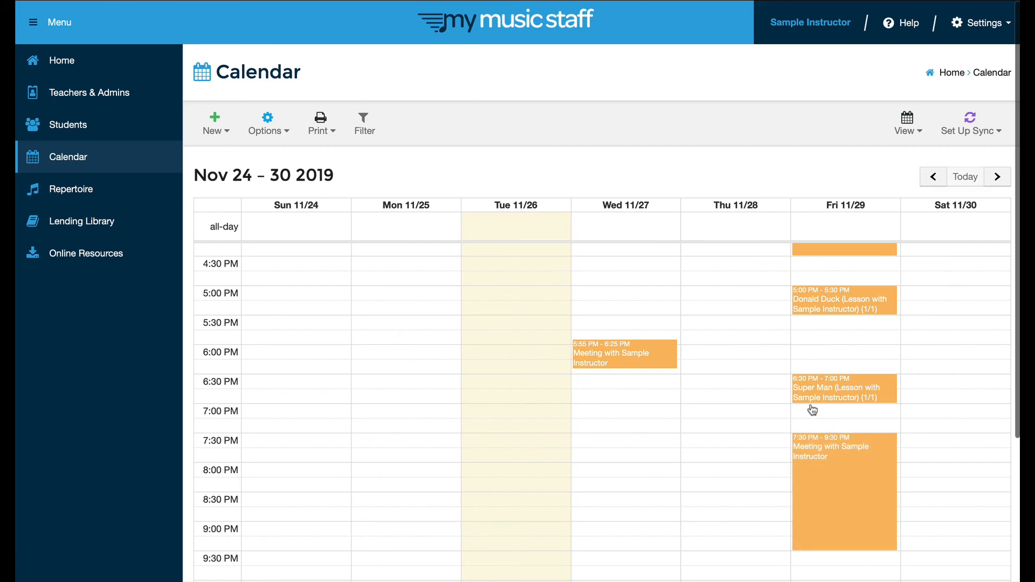
scroll(740, 290, "up", 3)
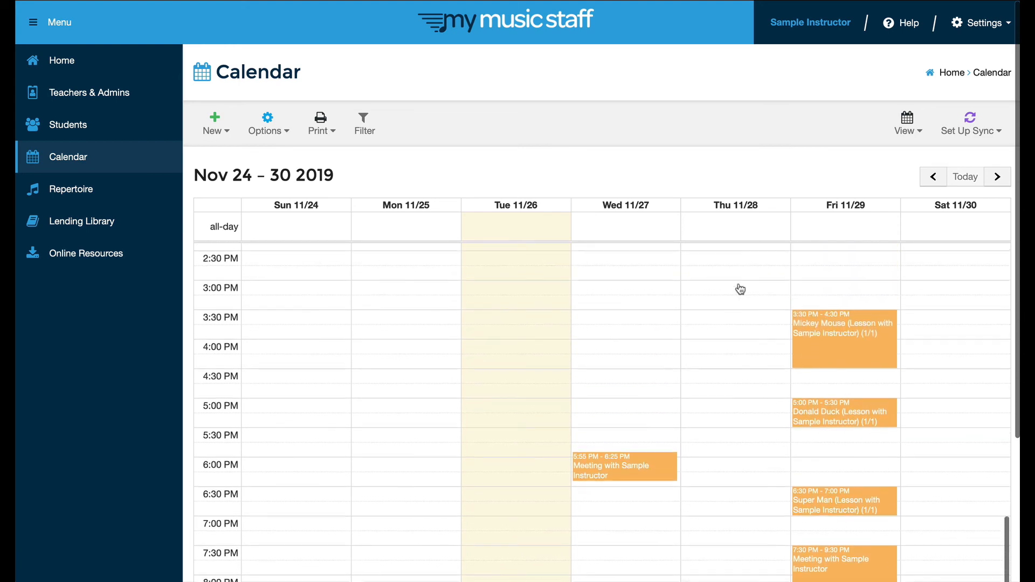
scroll(740, 289, "down", 2)
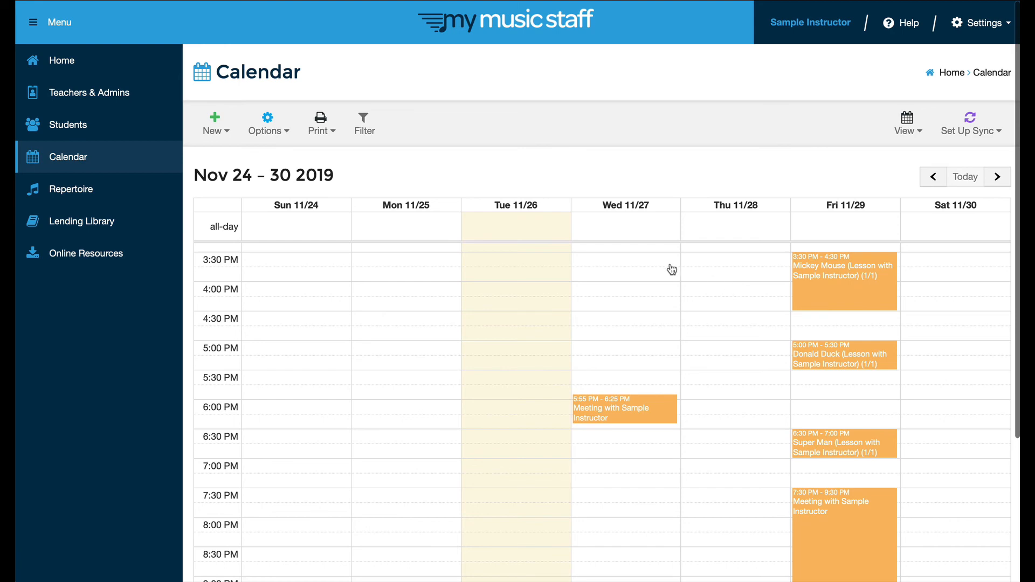
scroll(420, 339, "down", 1)
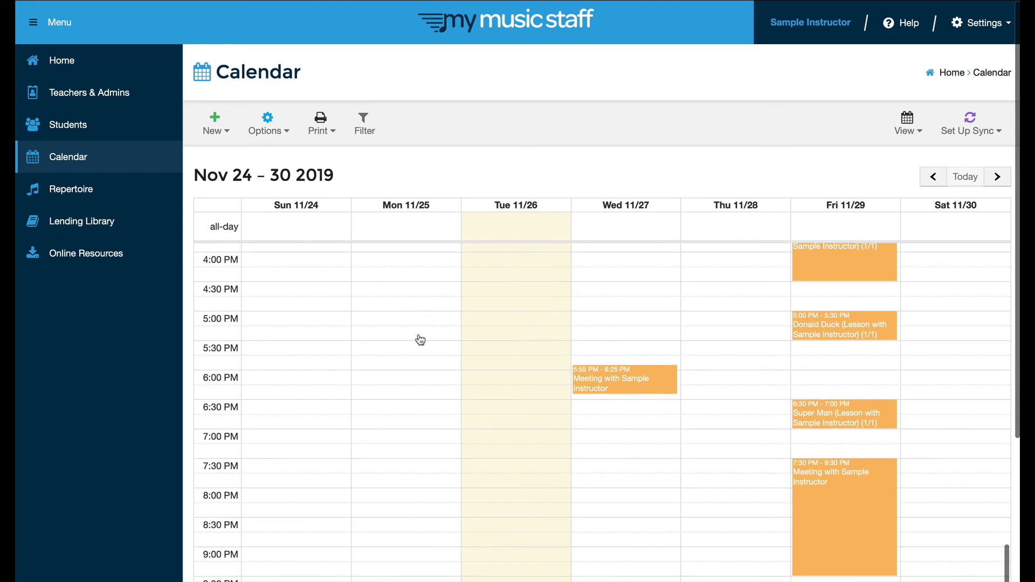
scroll(420, 340, "up", 1)
scroll(420, 340, "up", 3)
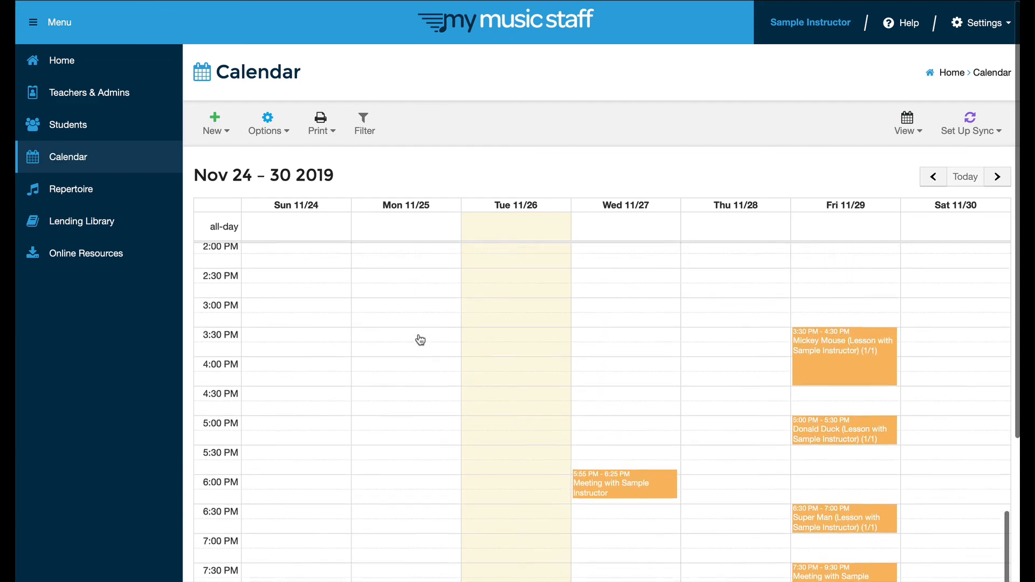
scroll(420, 339, "down", 3)
scroll(421, 339, "down", 2)
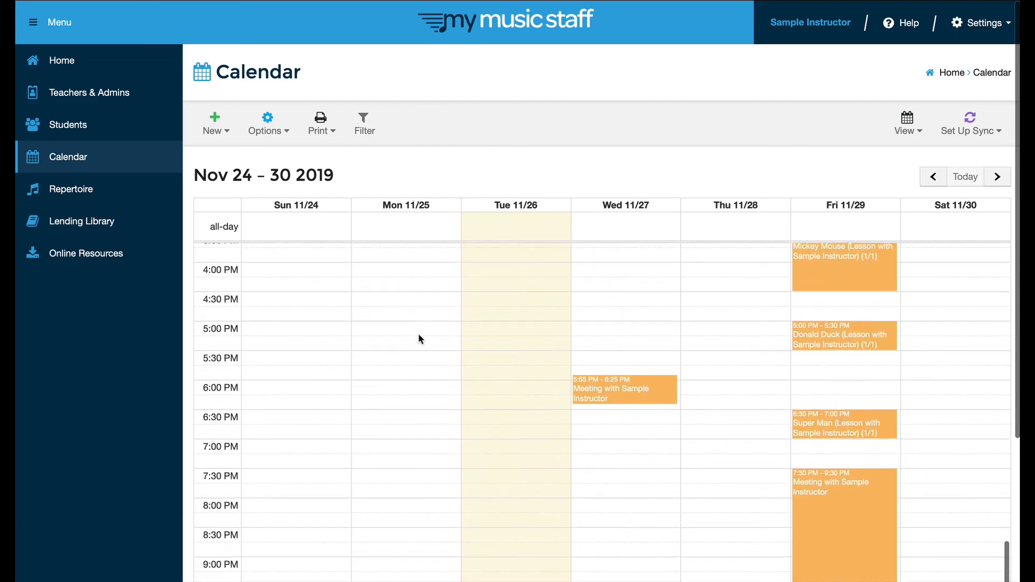
scroll(420, 339, "up", 3)
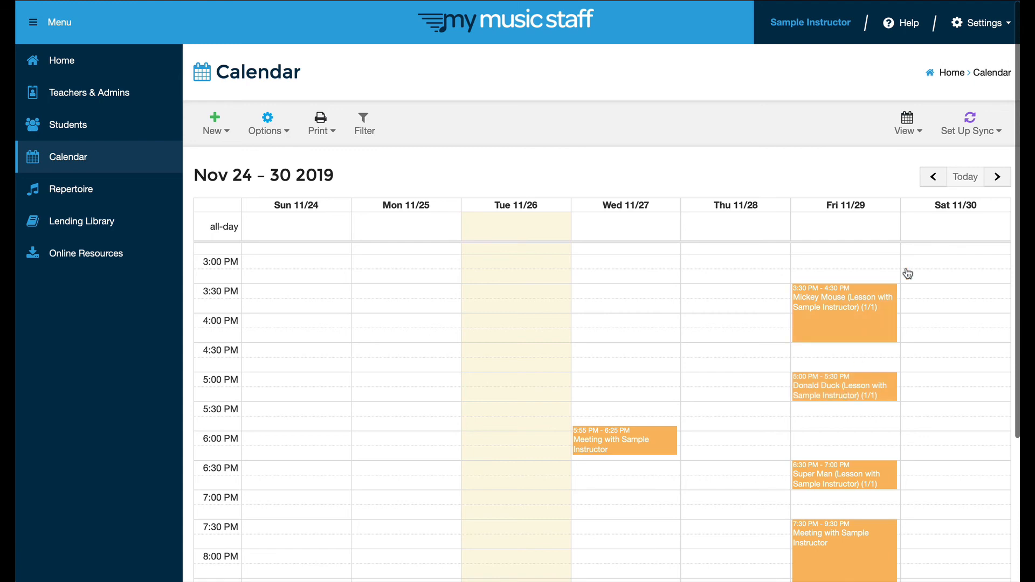
- Move to the Dec 1–7 week, draft a Thursday 12/5 default lesson for Donald Duck, then cancel it
left_click(996, 177)
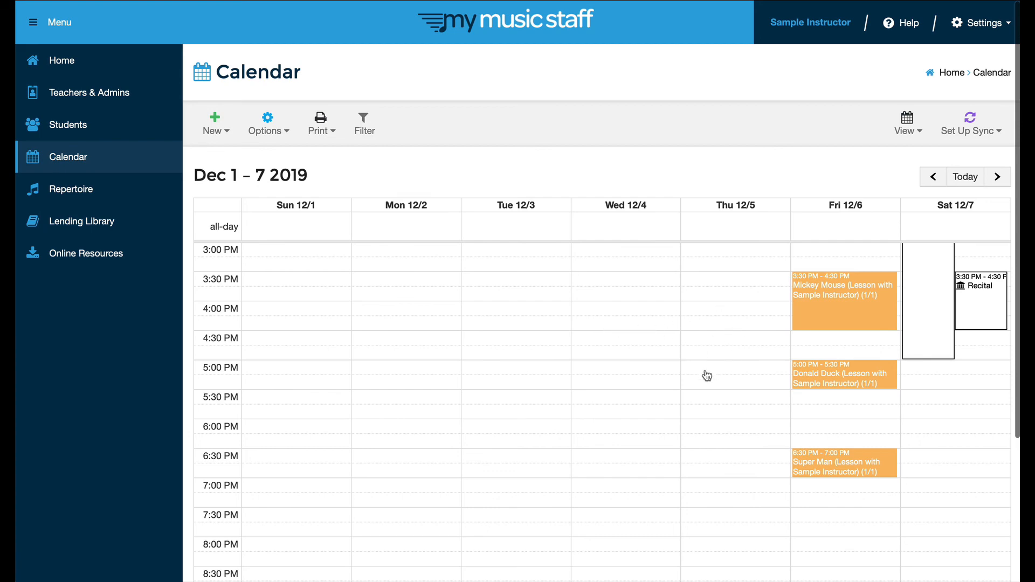
left_click(701, 397)
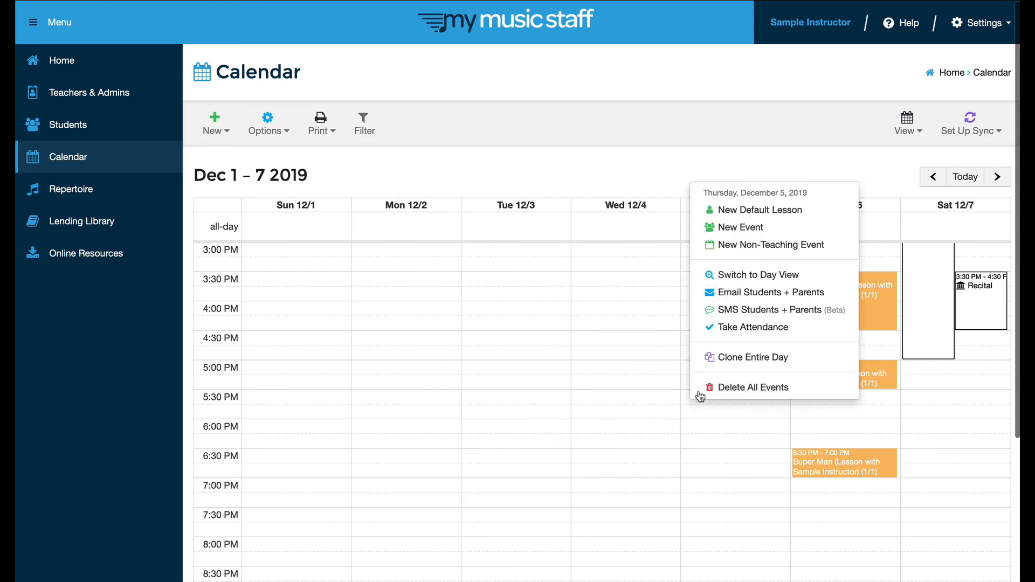
left_click(742, 218)
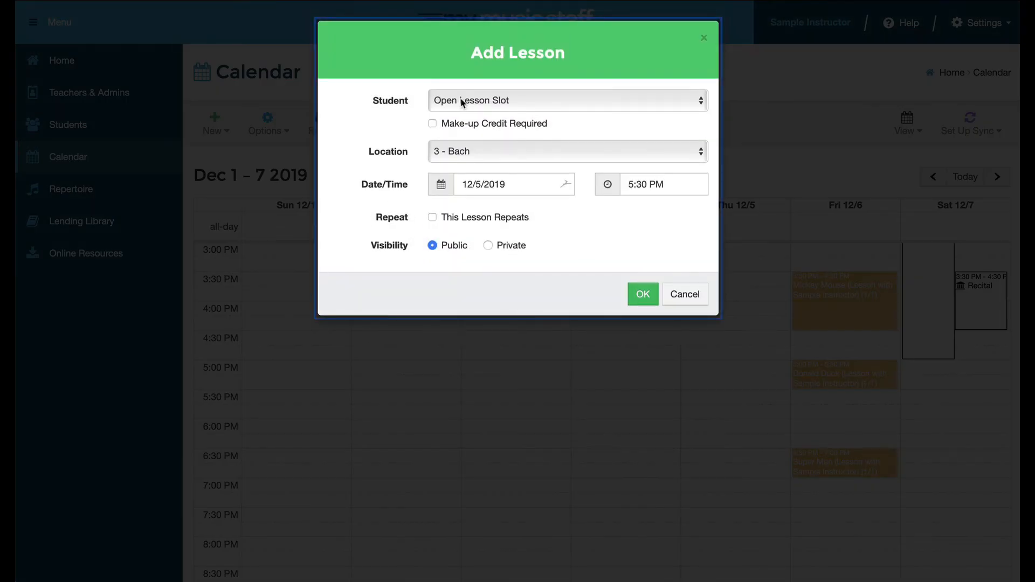
left_click(462, 103)
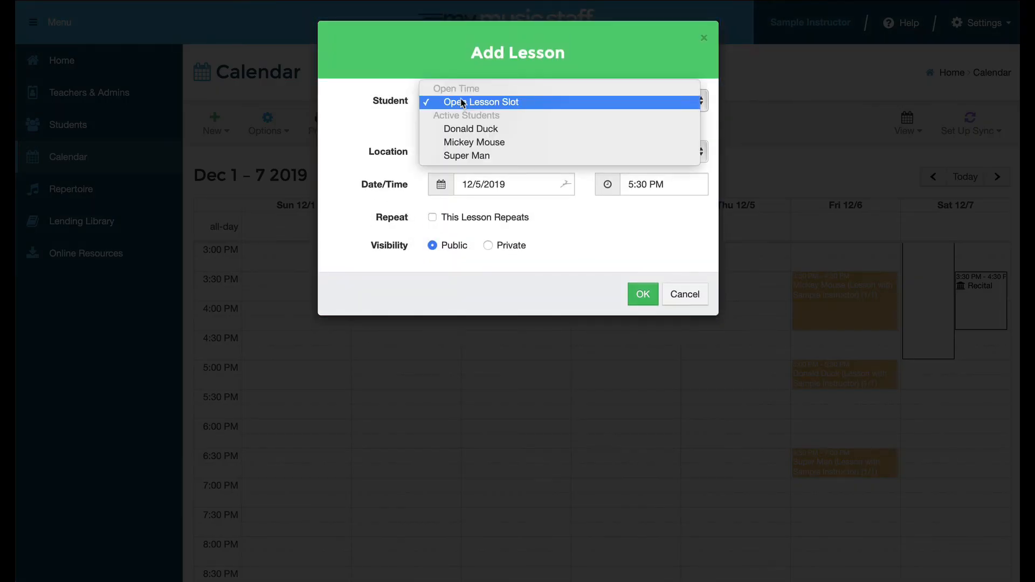
left_click(461, 130)
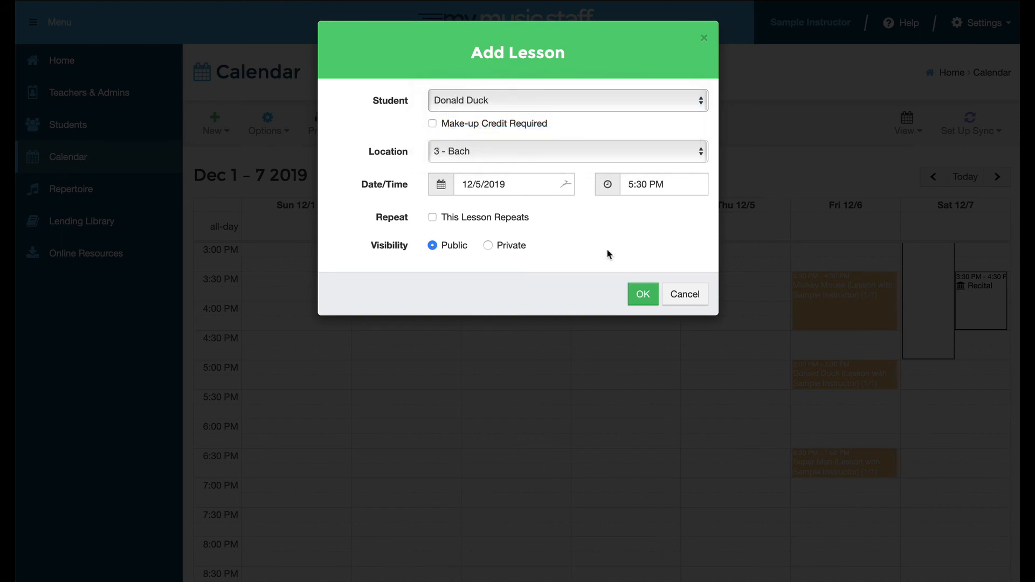
left_click(682, 295)
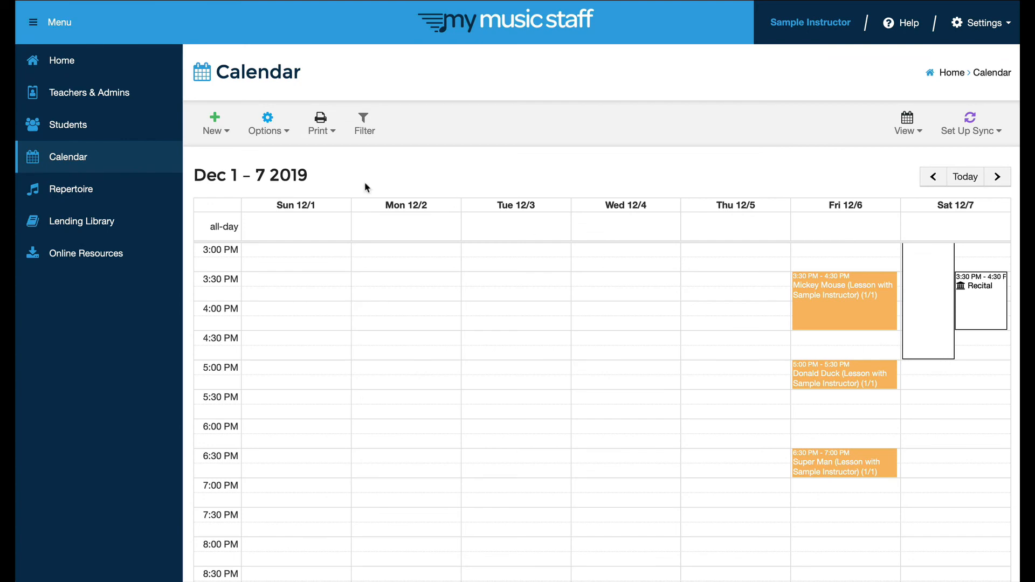
scroll(129, 157, "up", 1)
scroll(129, 157, "down", 1)
- On the Home dashboard, select all overdue lessons except Super Man's 11/8 and Donald Duck's 11/15
left_click(63, 67)
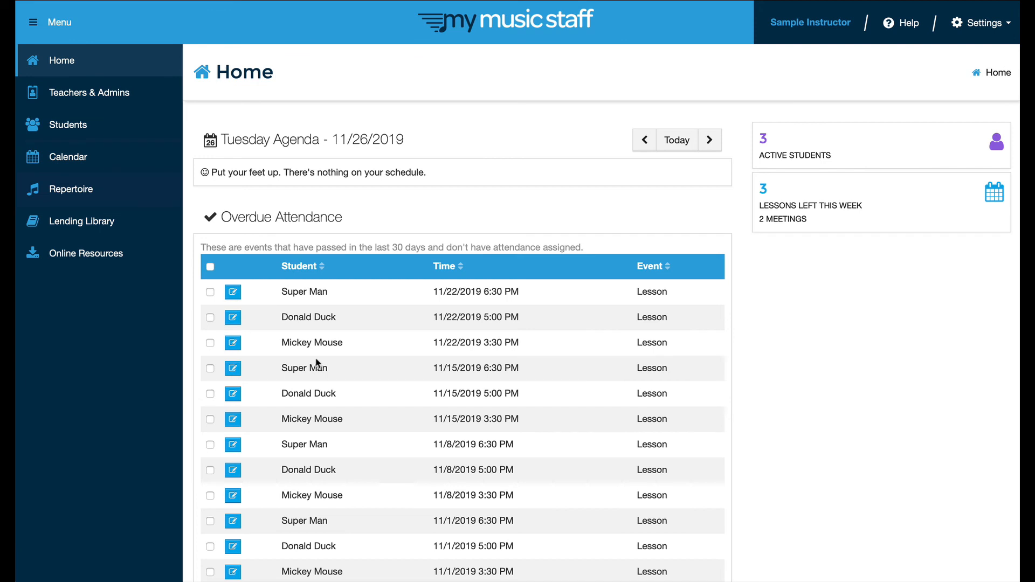
scroll(283, 339, "down", 3)
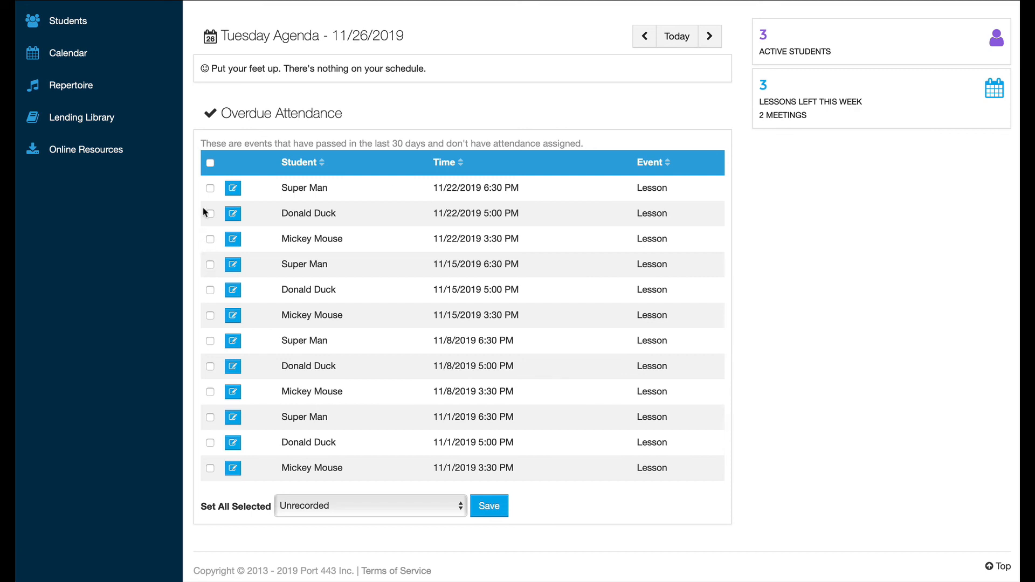
left_click(210, 163)
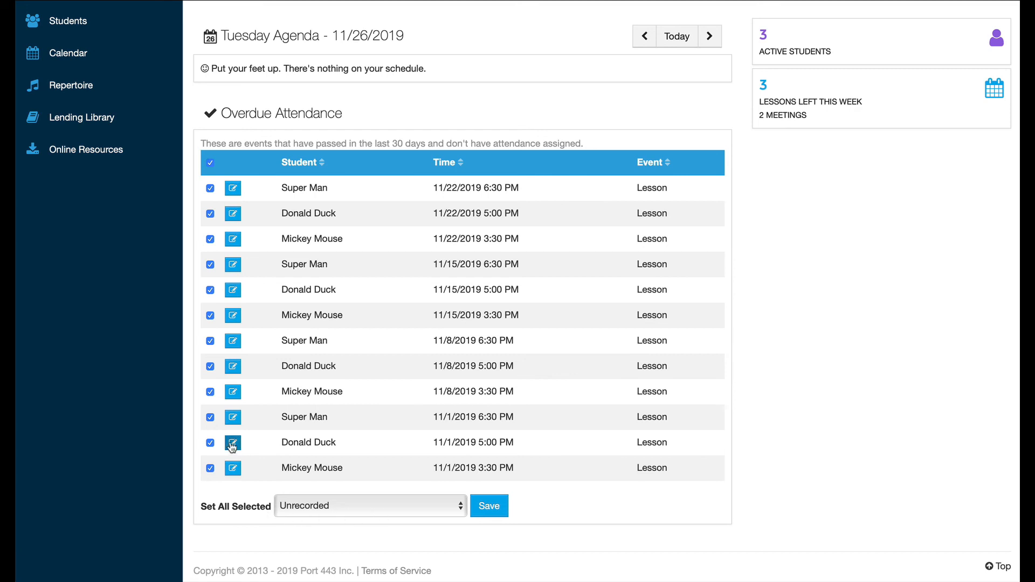
left_click(210, 341)
left_click(210, 290)
- Set the selected attendance entries to Present ($) and save
left_click(460, 506)
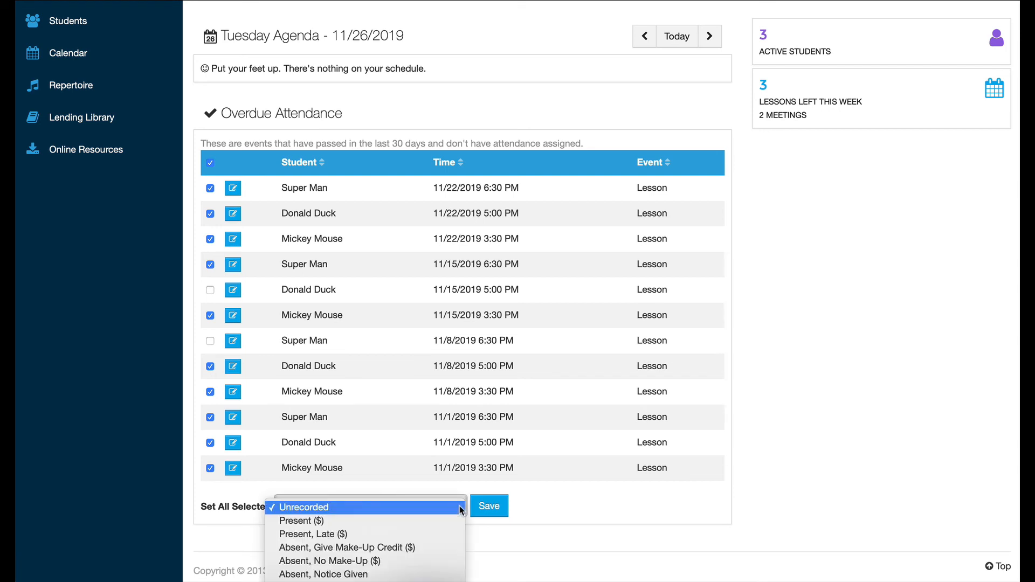
left_click(366, 521)
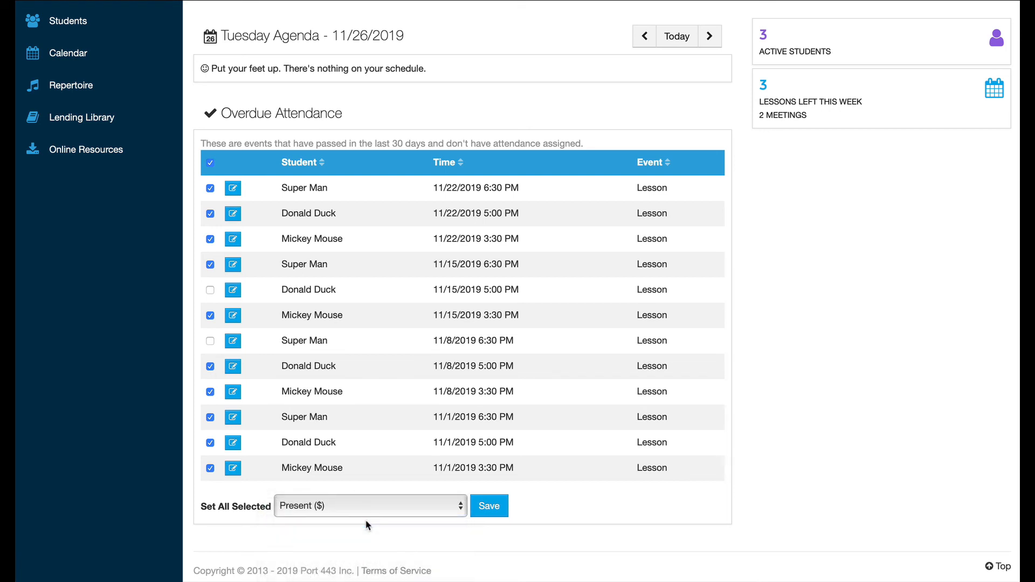
left_click(490, 506)
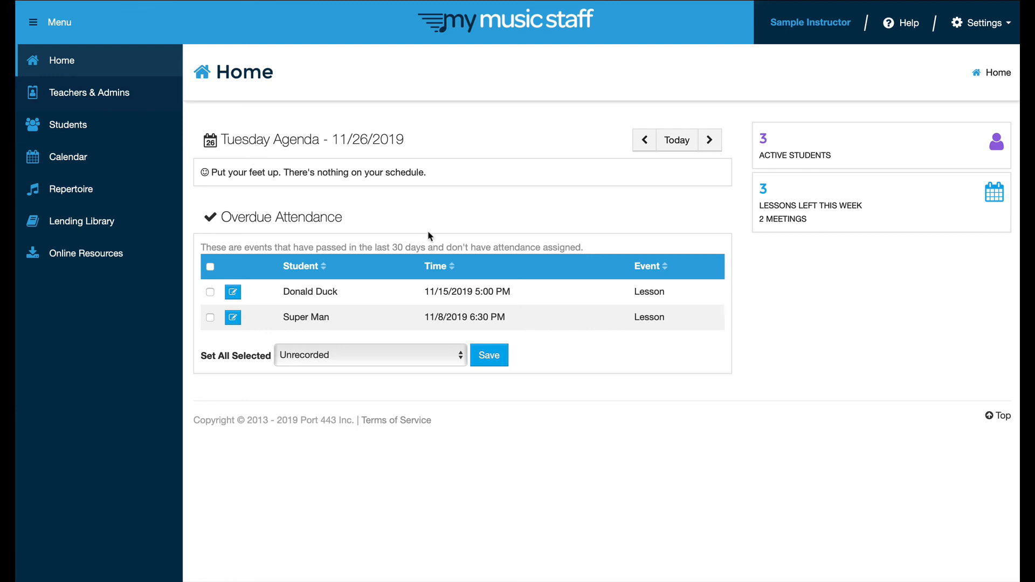
- Browse daily agendas from Monday 11/25 to Thursday 11/28, return to Wednesday, then show Students
left_click(645, 141)
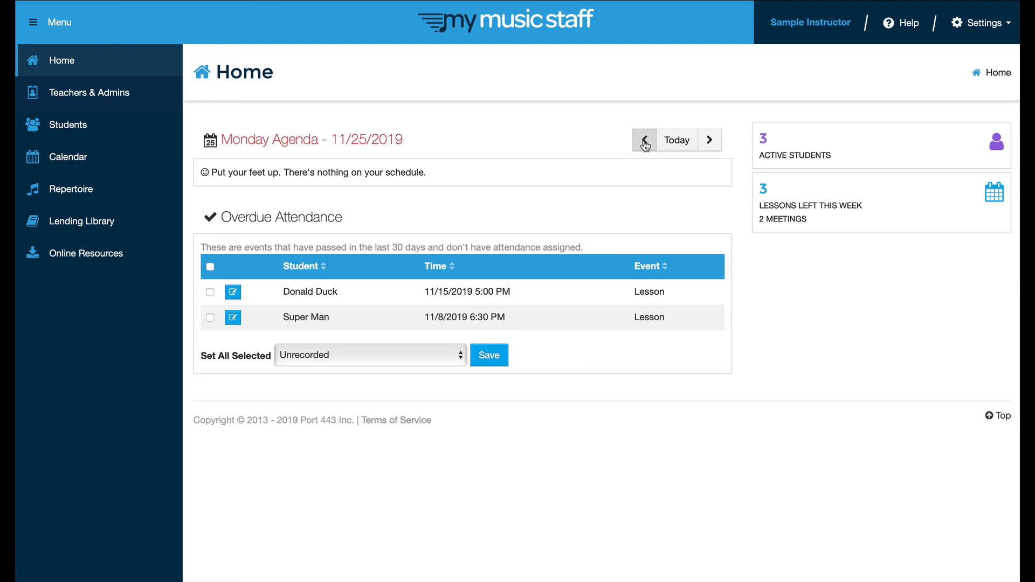
left_click(709, 141)
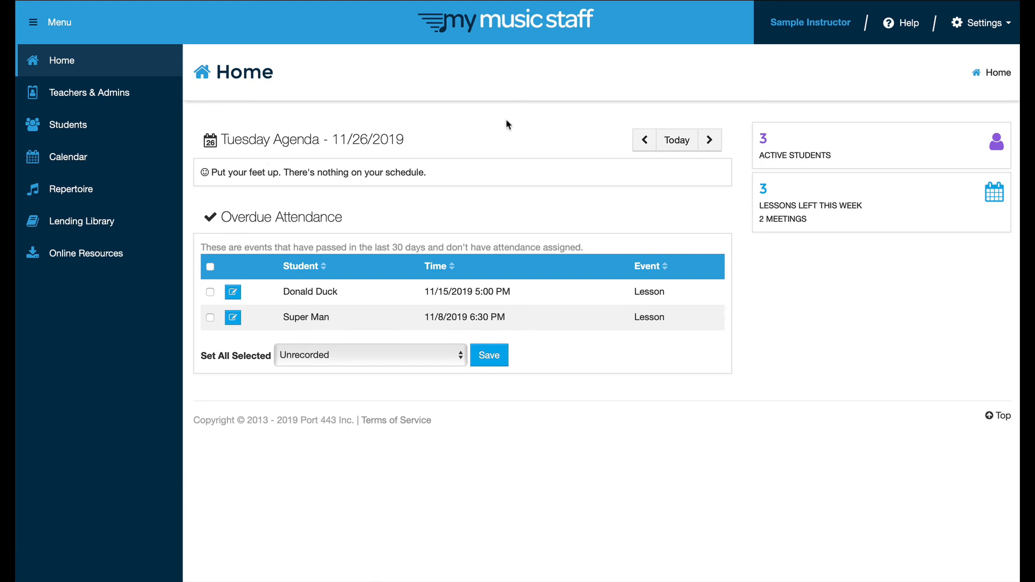
left_click(709, 142)
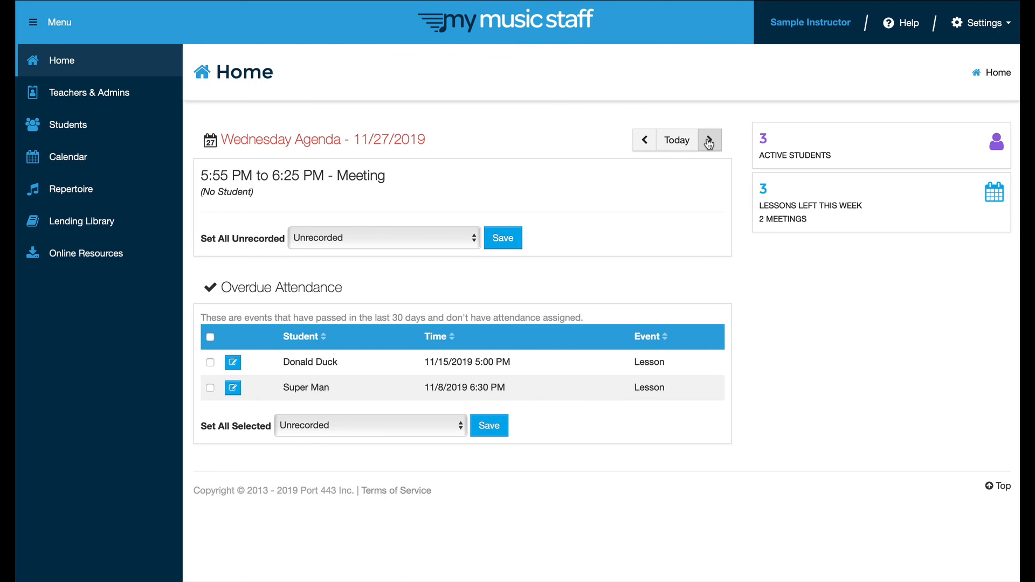
left_click(710, 142)
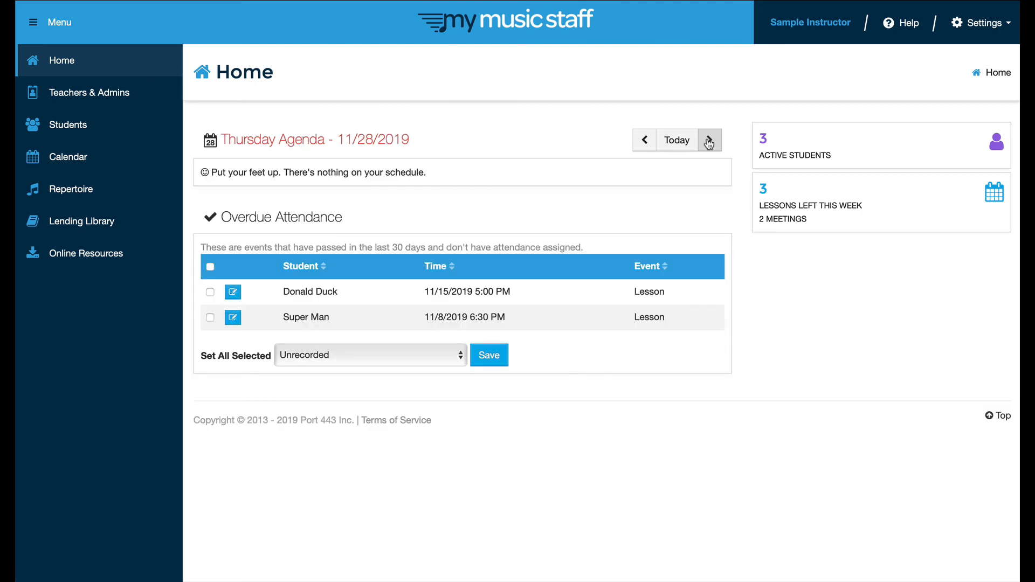
left_click(645, 140)
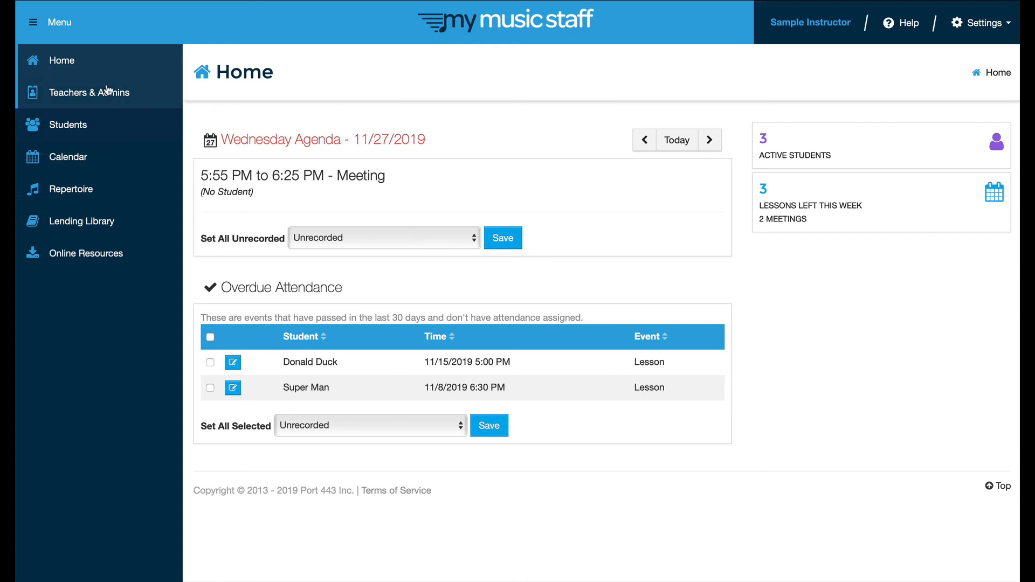
left_click(64, 124)
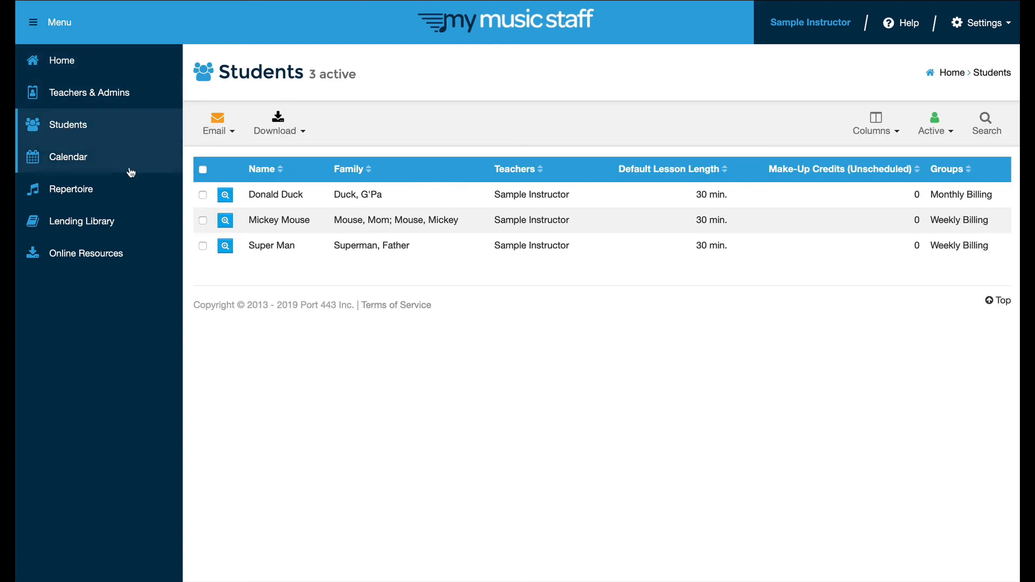
- Browse the student's Attendance & Notes lesson history, then return through the students list to Home
left_click(225, 195)
left_click(384, 168)
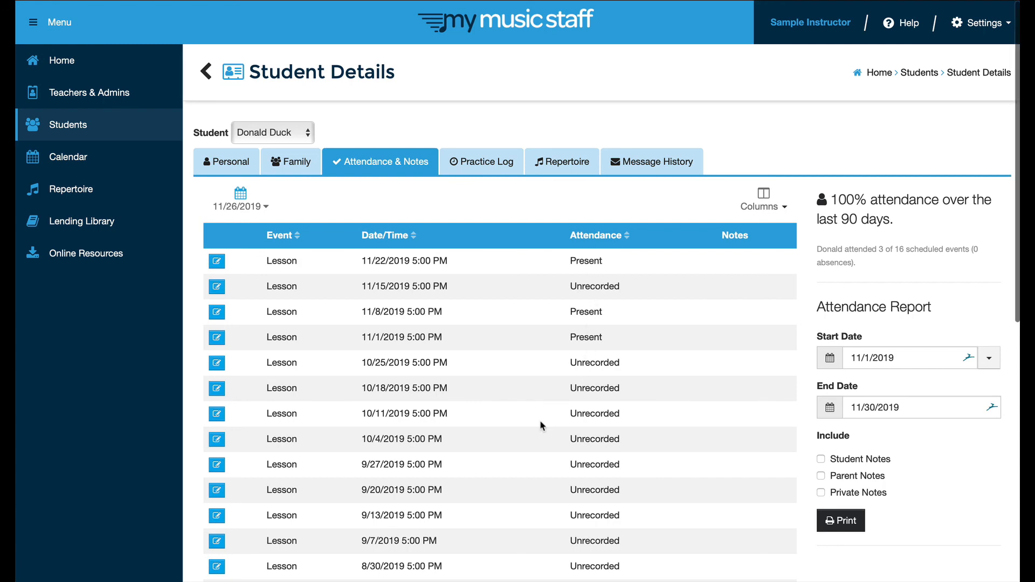
scroll(541, 423, "down", 3)
scroll(540, 421, "down", 8)
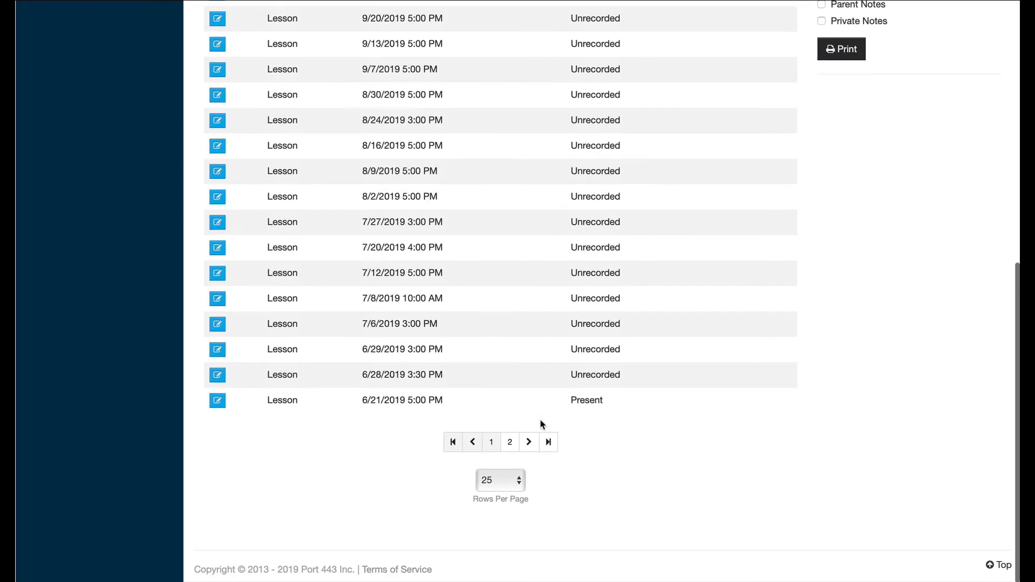
scroll(540, 421, "up", 7)
scroll(542, 424, "up", 4)
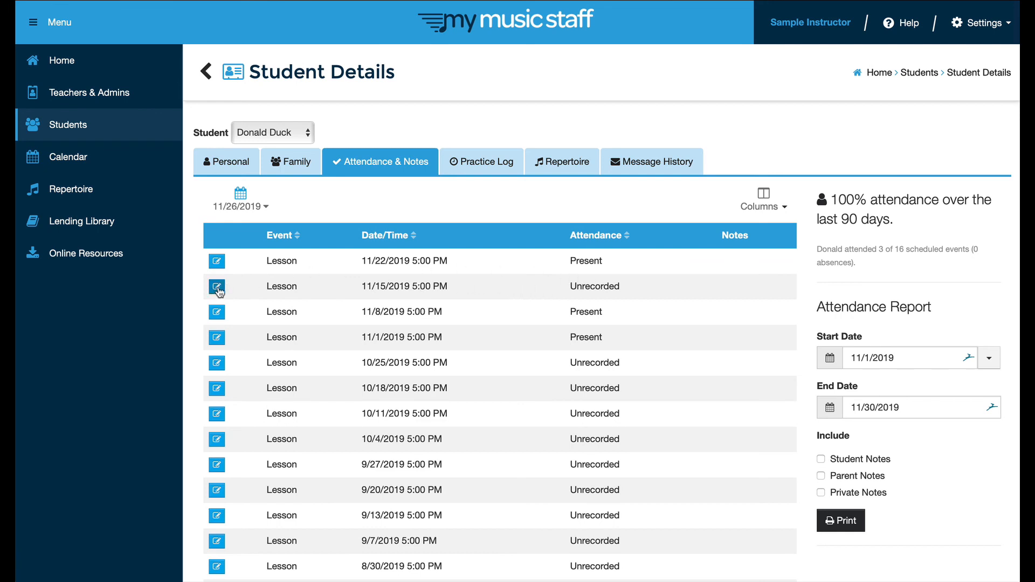
left_click(204, 75)
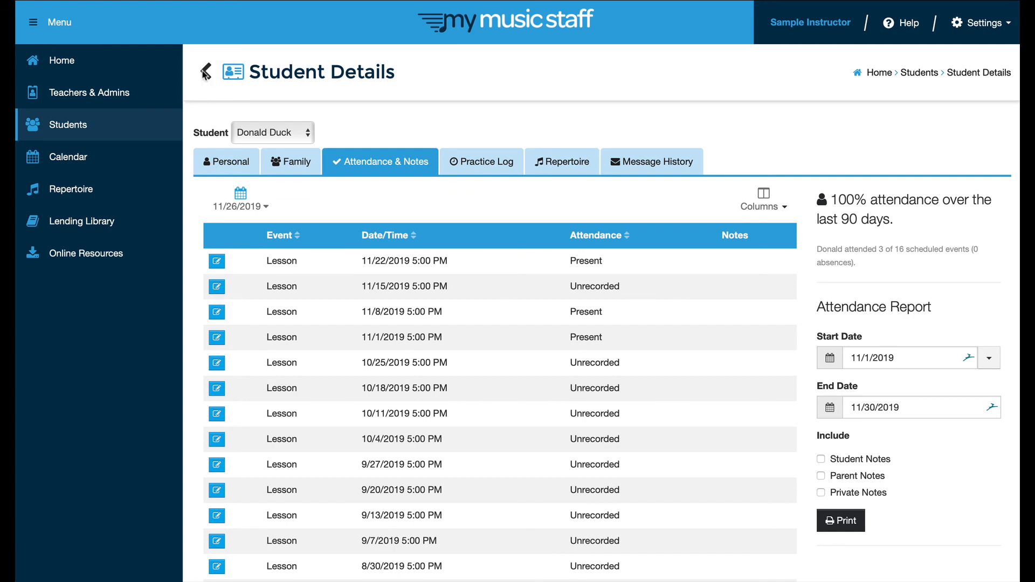
left_click(62, 60)
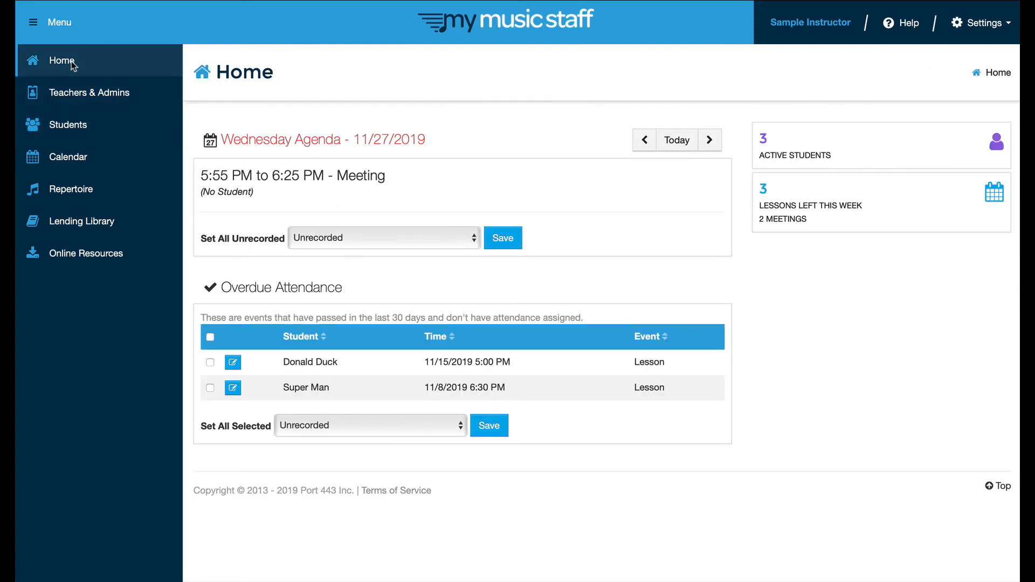